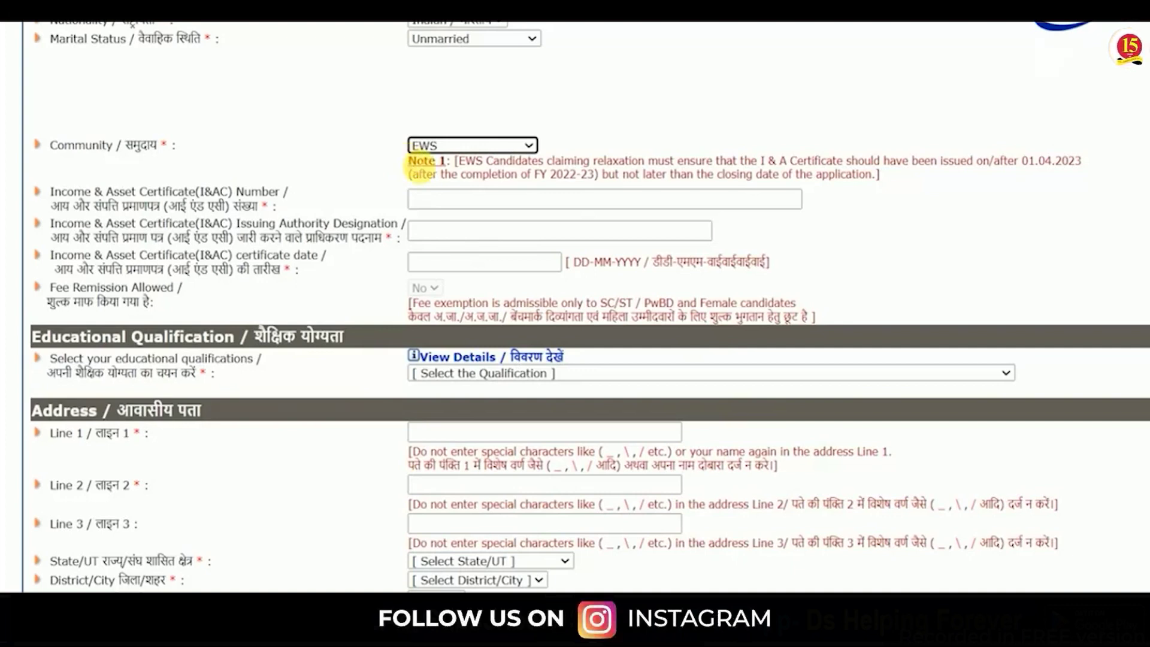
Step: Go through the Income & Asset Certificate number, issuing authority designation and certificate date fields for the EWS community
left_click(434, 204)
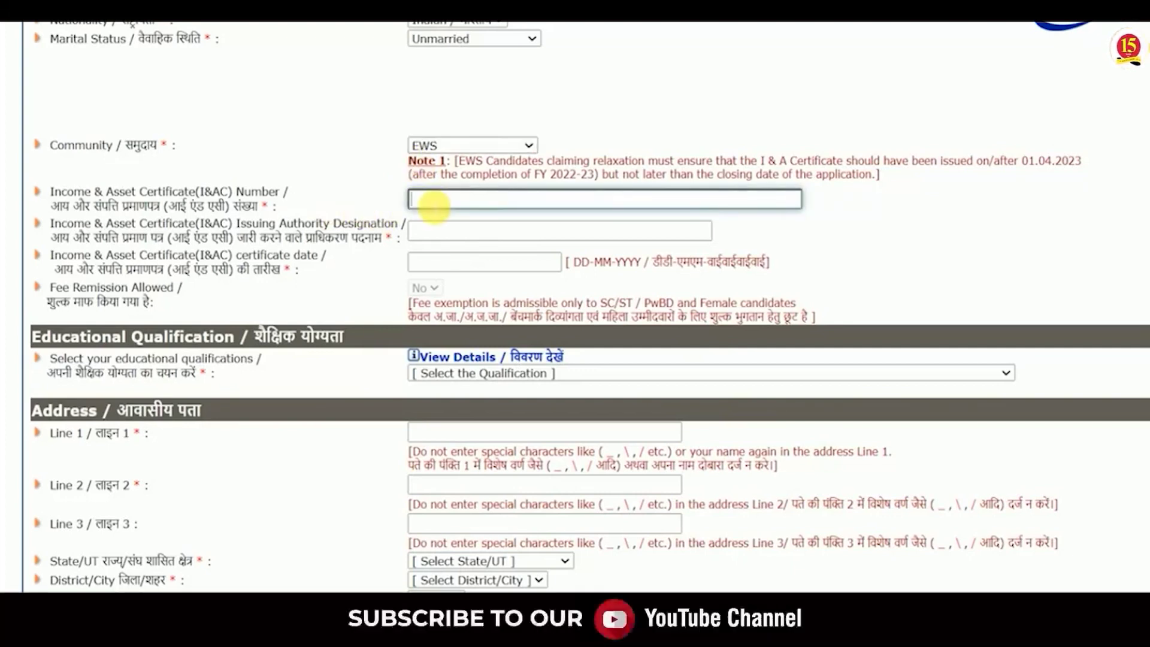
left_click(443, 233)
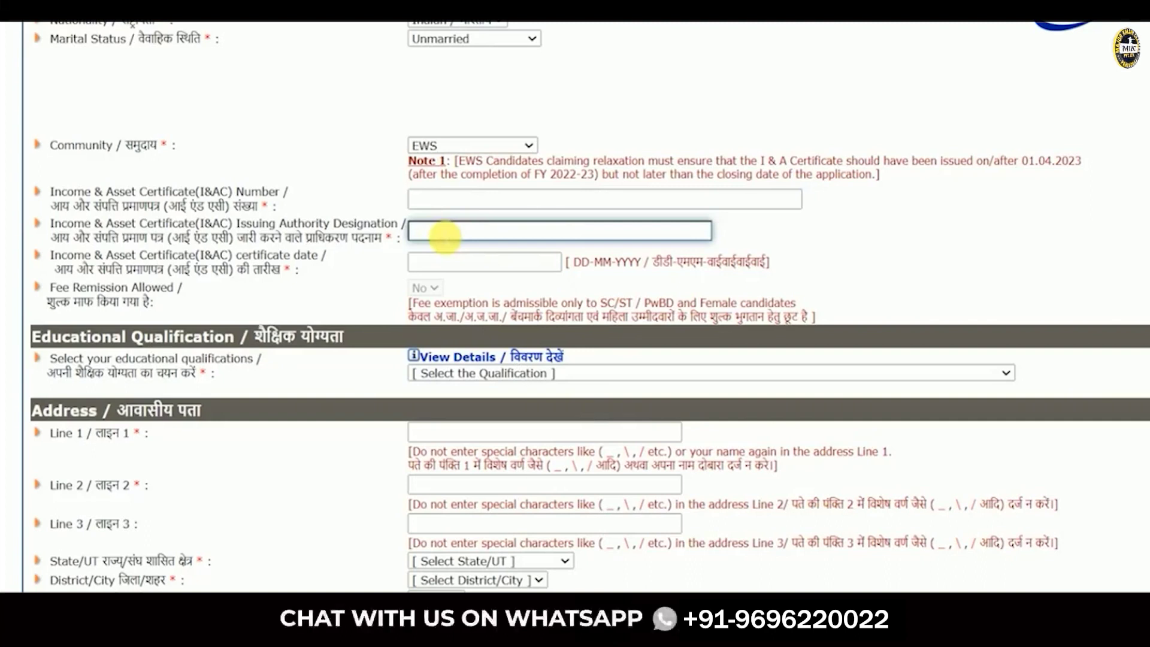
left_click_drag(239, 226, 346, 242)
left_click(449, 227)
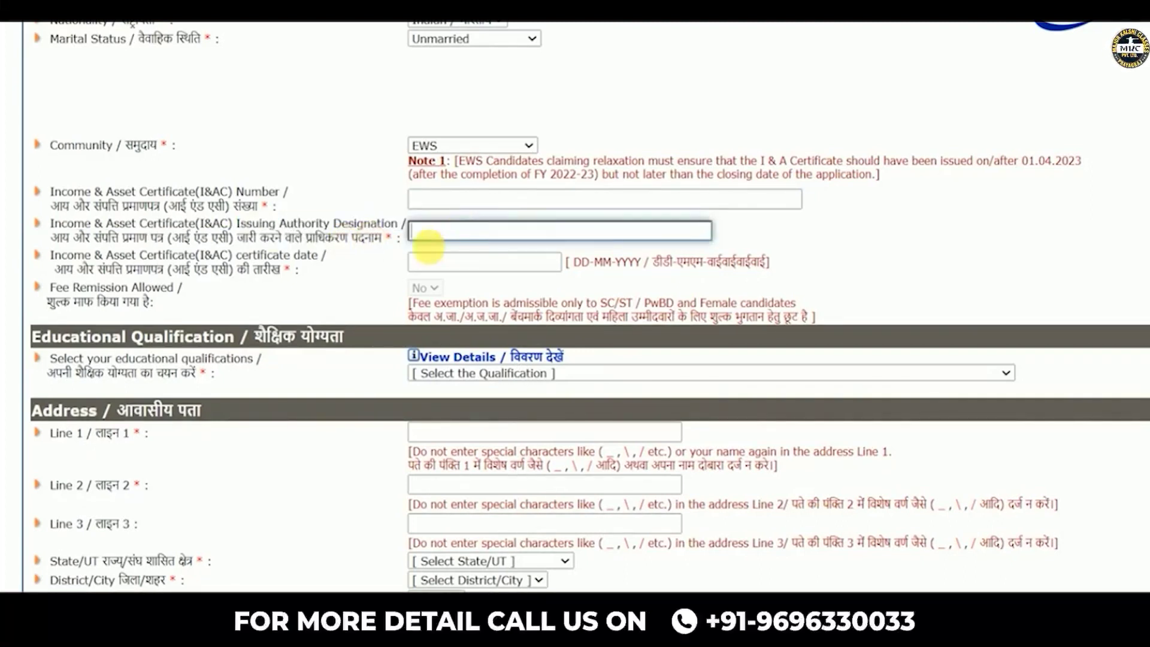
left_click(450, 262)
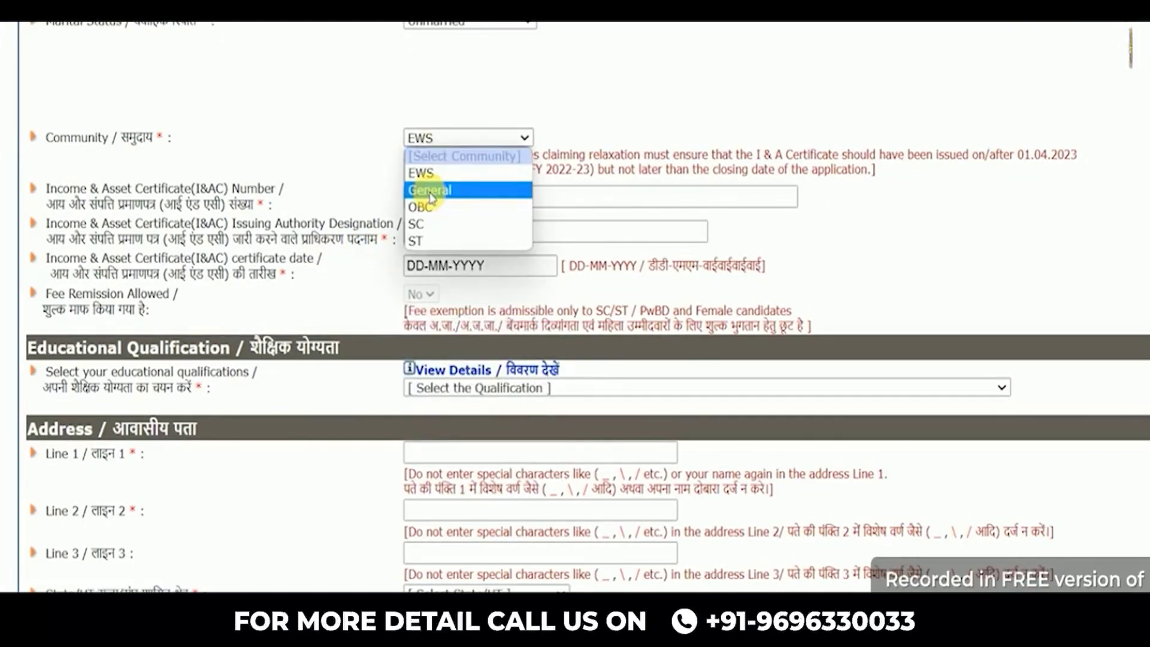
Step: Change the community from EWS to General and then to OBC, and answer No to belonging to the creamy layer
left_click(431, 191)
left_click(399, 140)
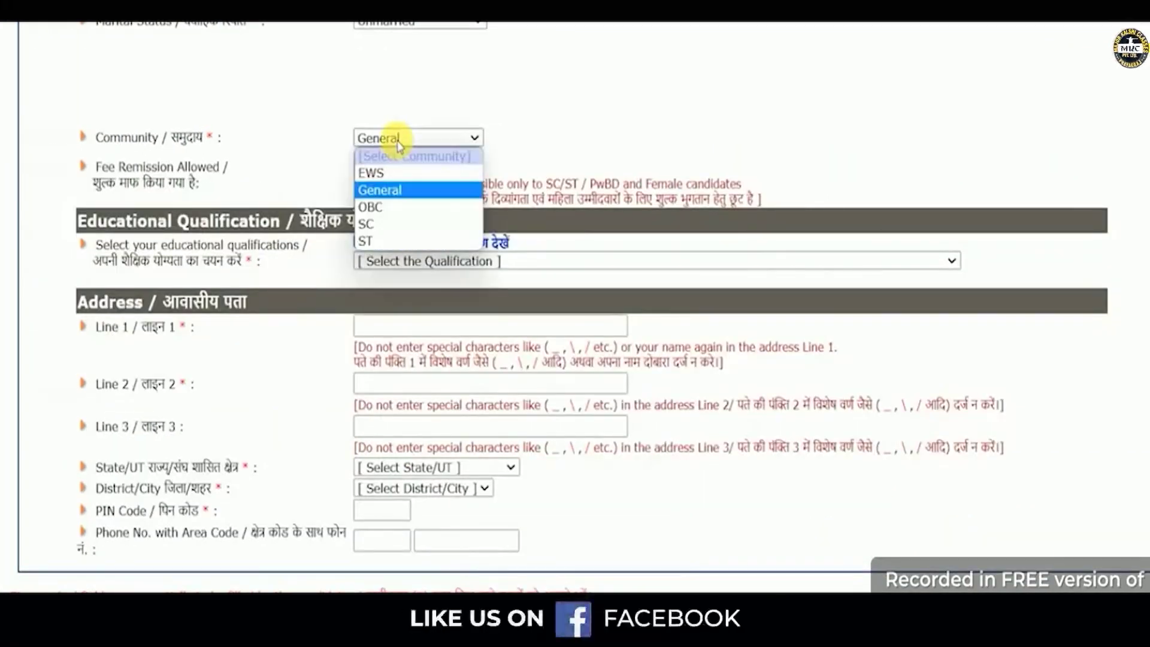
left_click(239, 189)
left_click(383, 142)
left_click(372, 208)
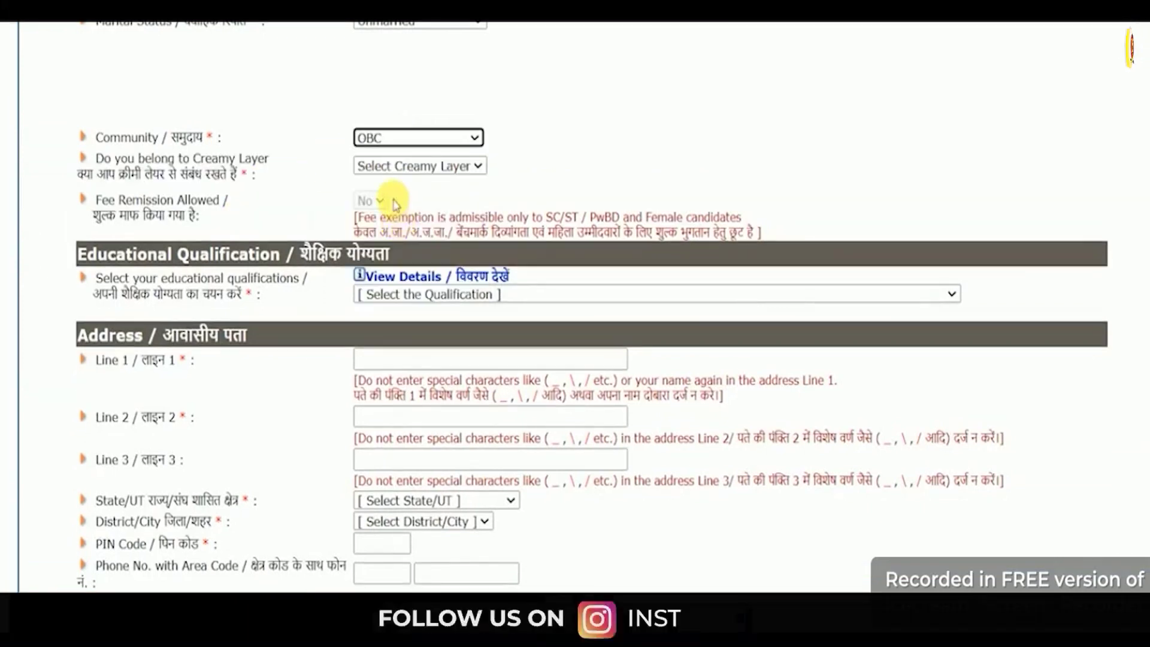
left_click(387, 166)
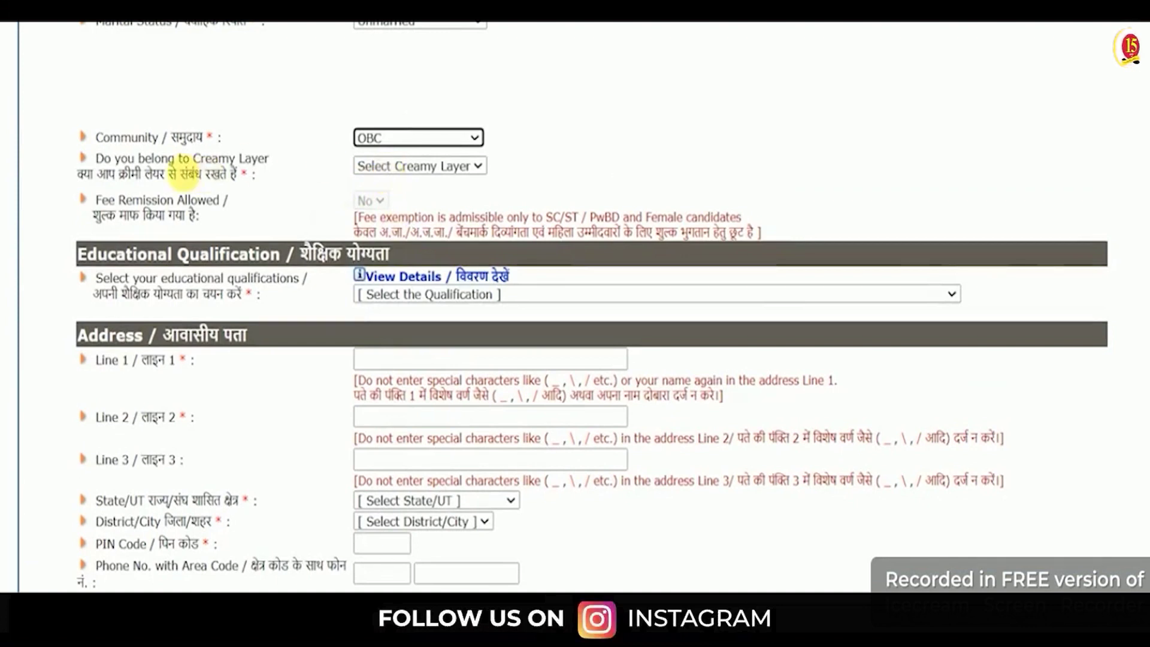
scroll(356, 193, "down", 2)
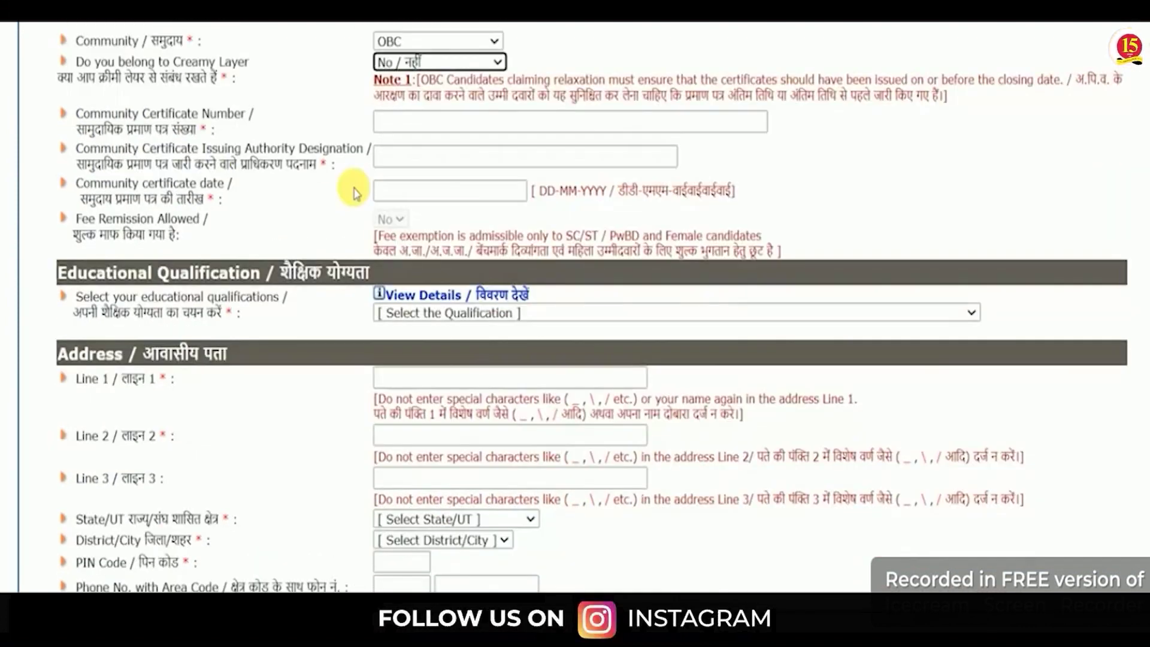
Step: Review the educational qualification details and choose code 01, final year degree or equivalent with Physics and Mathematics at 10+2 level
scroll(430, 243, "down", 1)
left_click(431, 243)
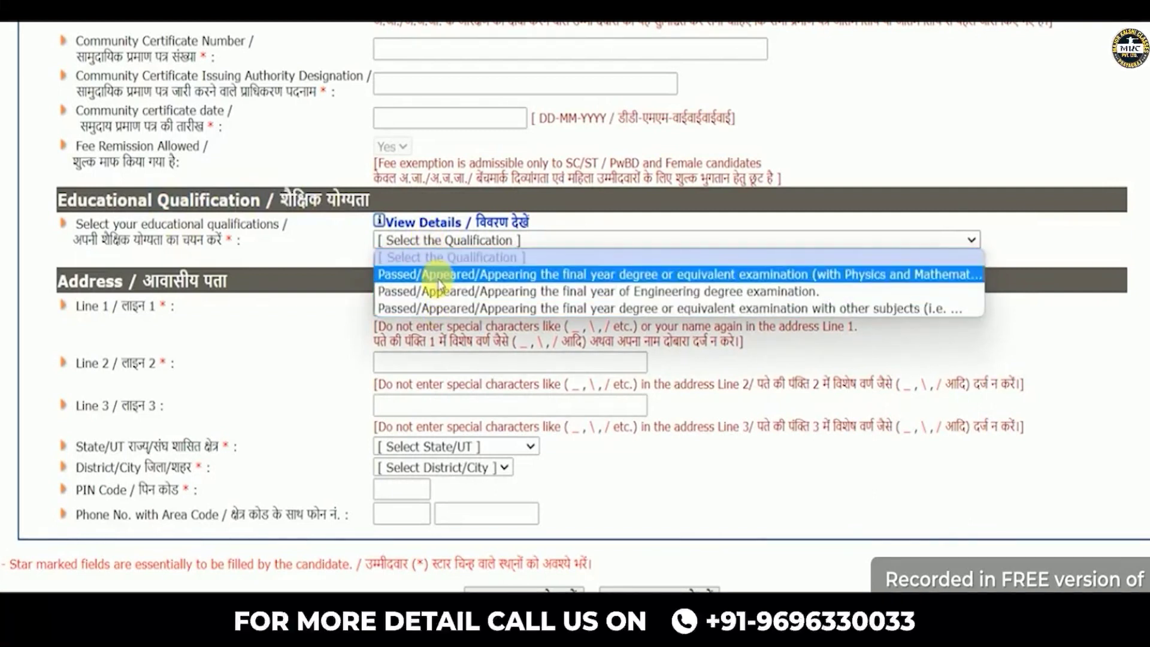
left_click(443, 224)
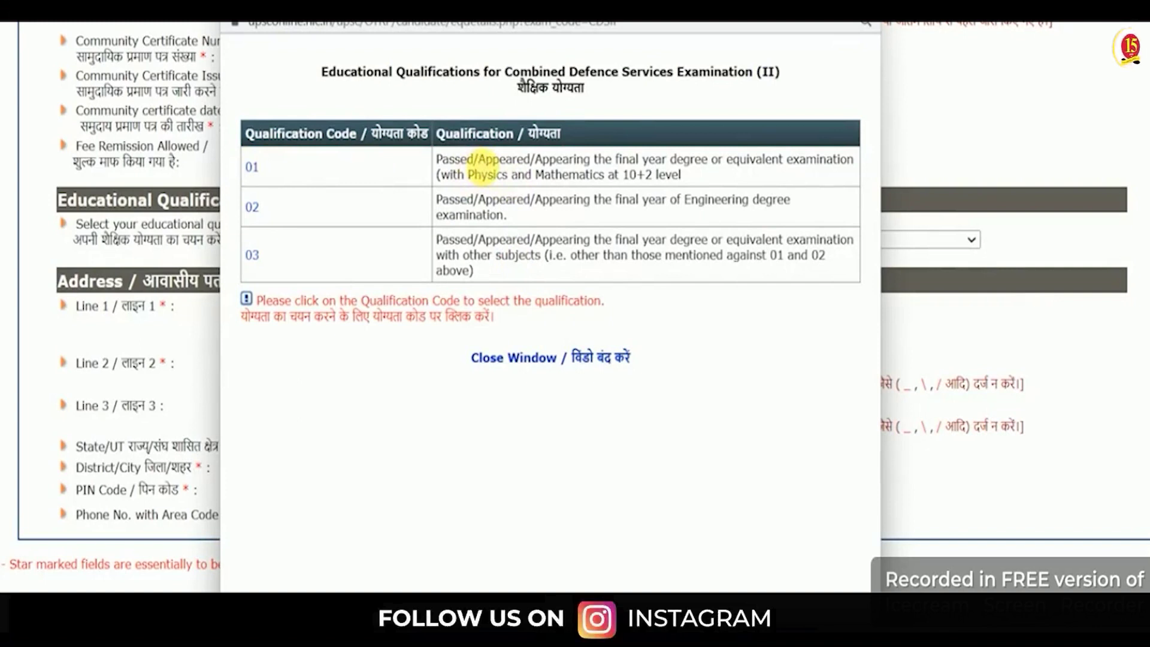
left_click_drag(479, 163, 597, 168)
left_click(597, 168)
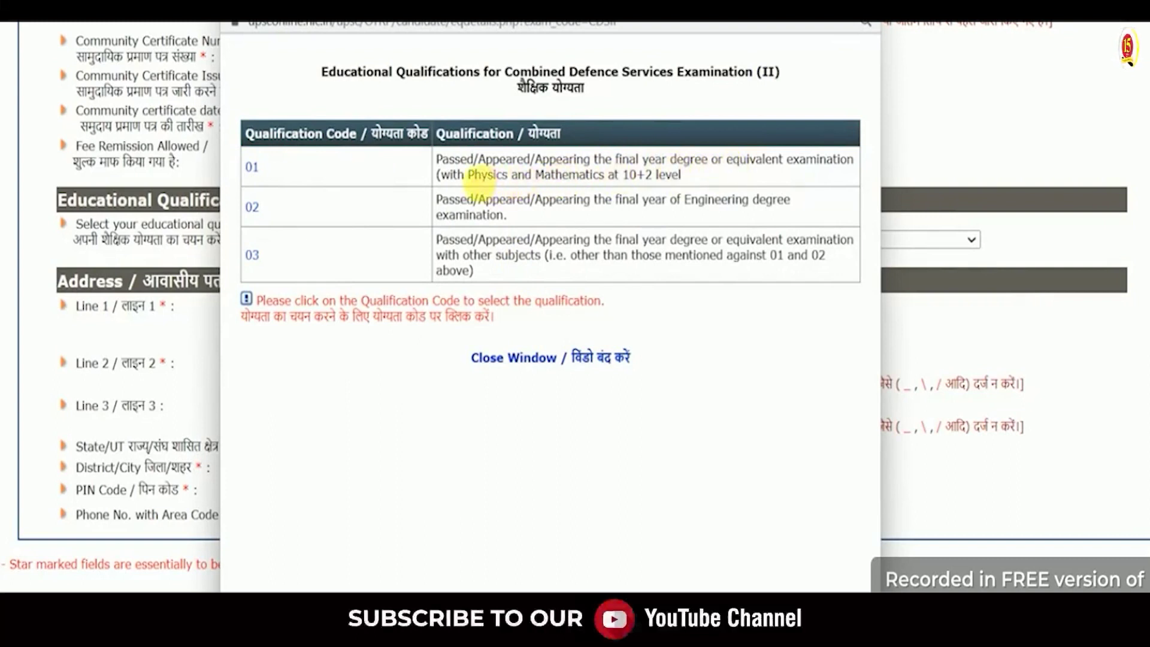
left_click_drag(470, 174, 623, 179)
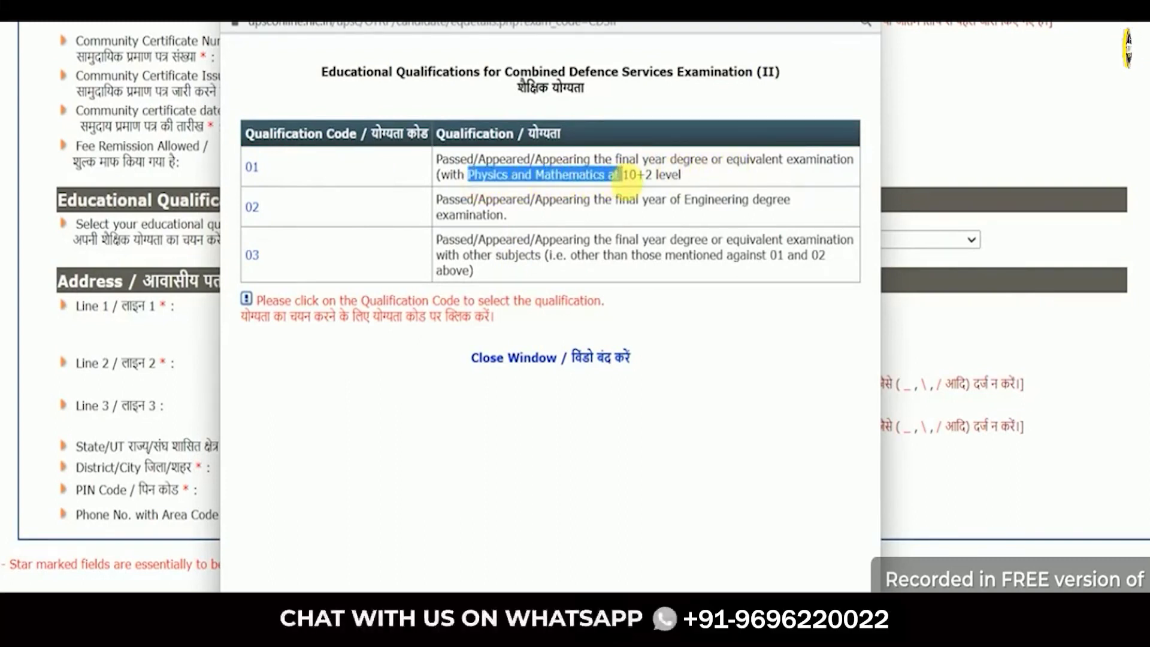
left_click(622, 180)
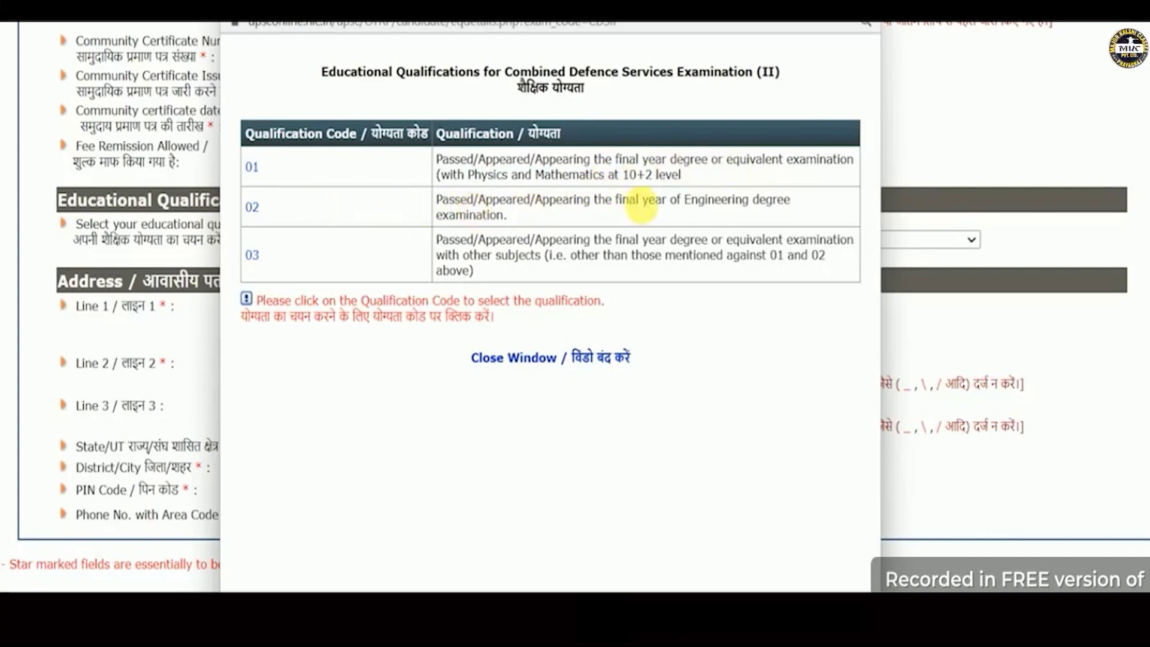
left_click_drag(684, 202, 770, 204)
left_click(720, 206)
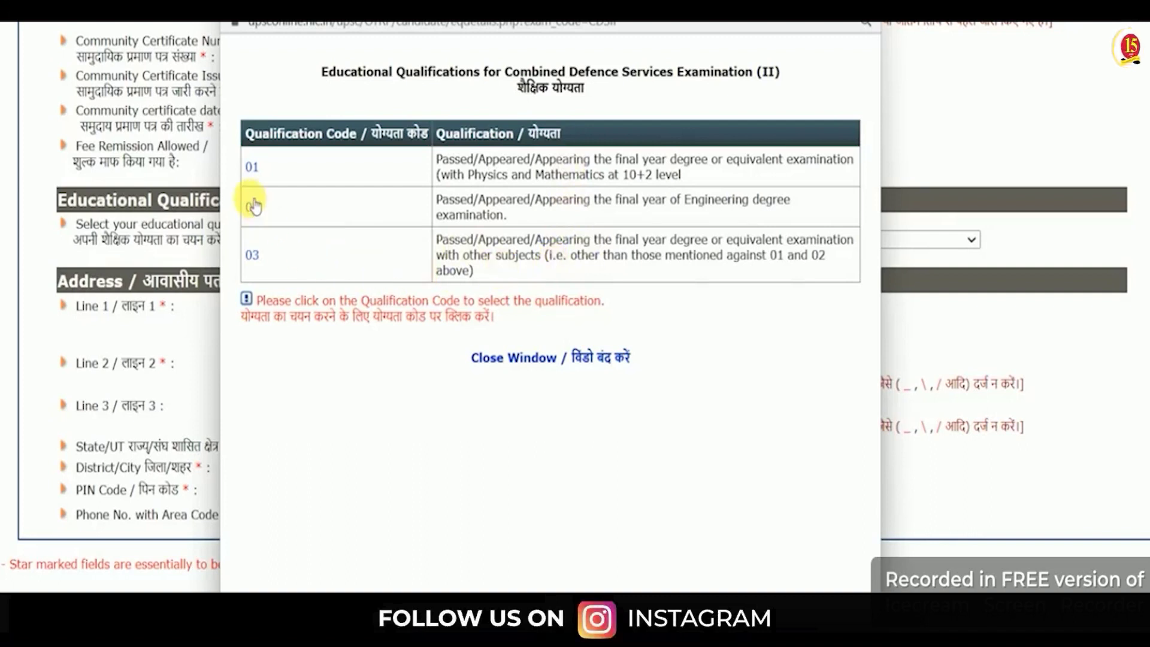
left_click(251, 168)
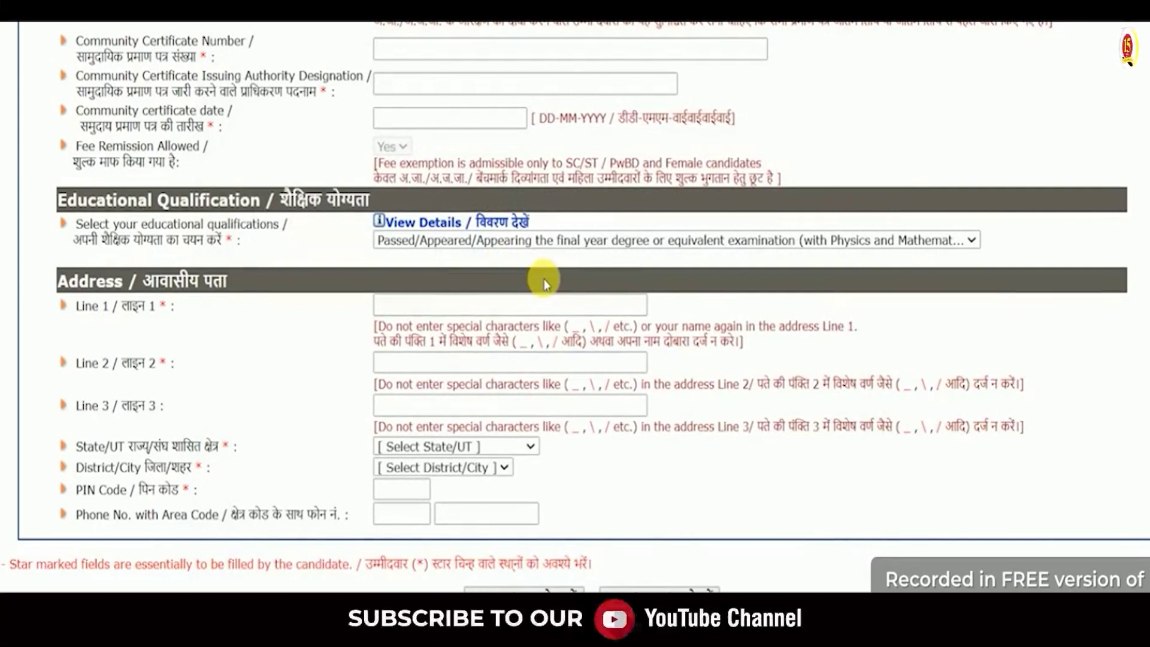
Step: Fill in the three address lines with VILL, POST and PS
left_click(481, 307)
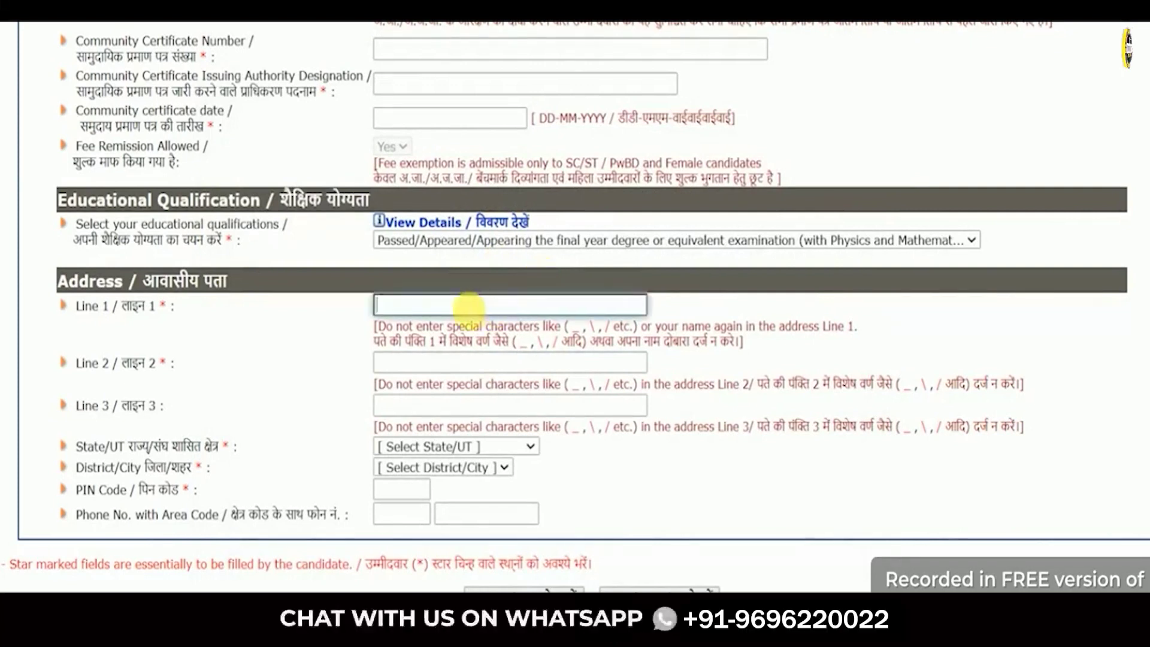
type("VILL")
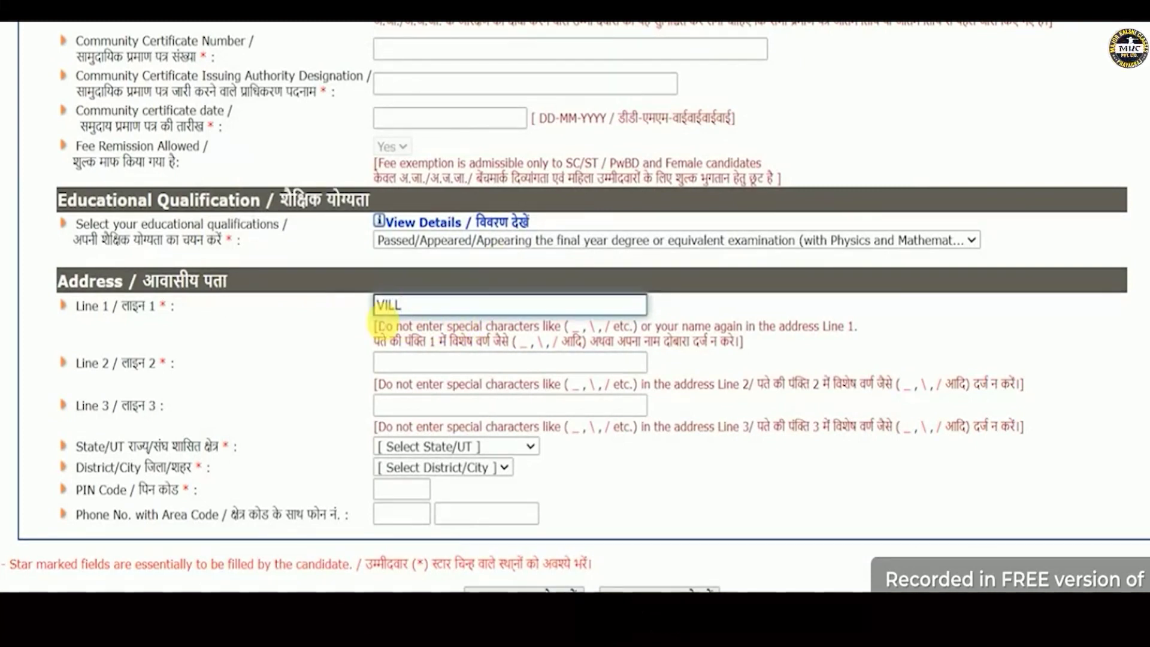
key("Tab")
type("POST")
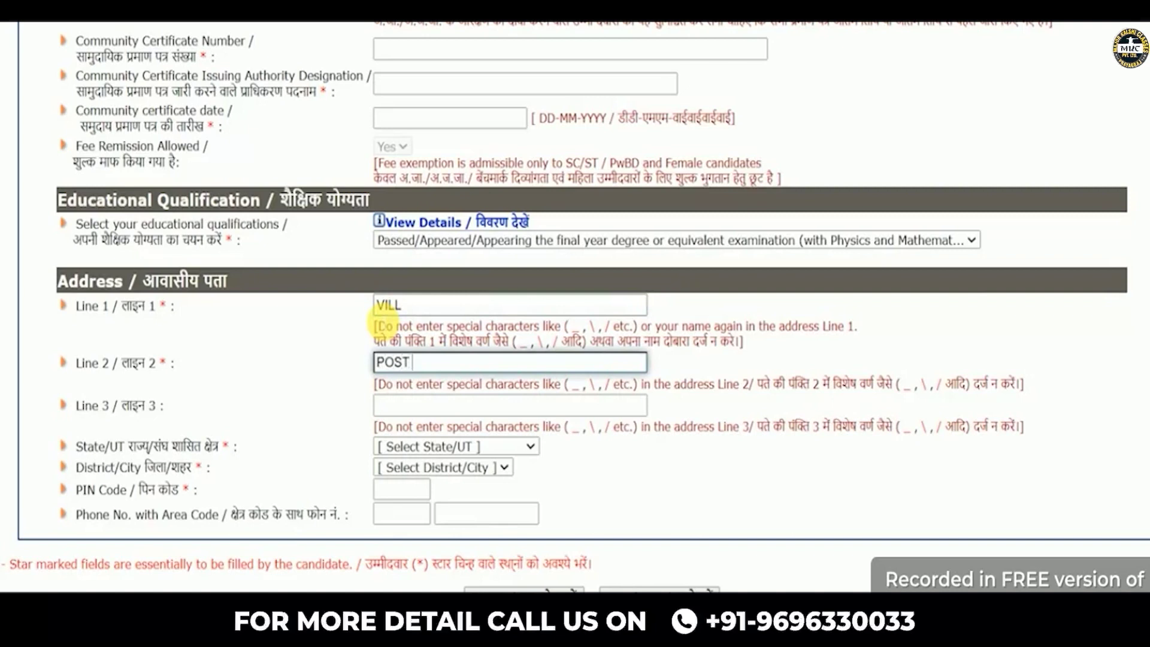
key("Tab")
type("P")
key("Tab")
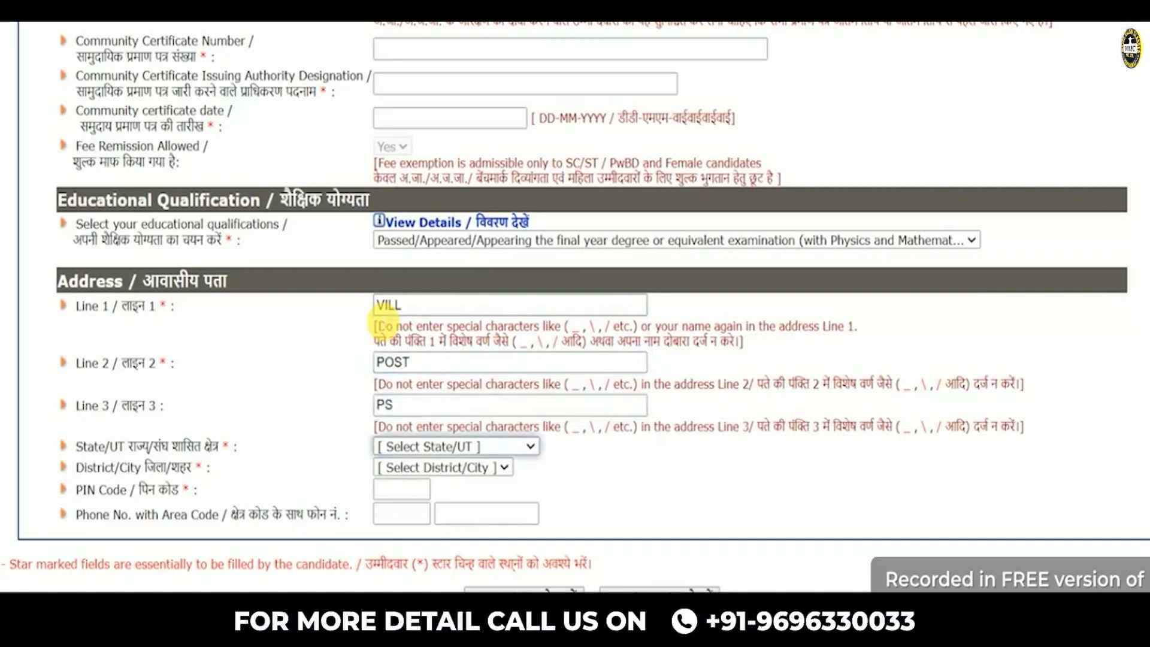
Step: Set the address state to Bihar and the district to Gopalganj, and enter the postal code
key("b")
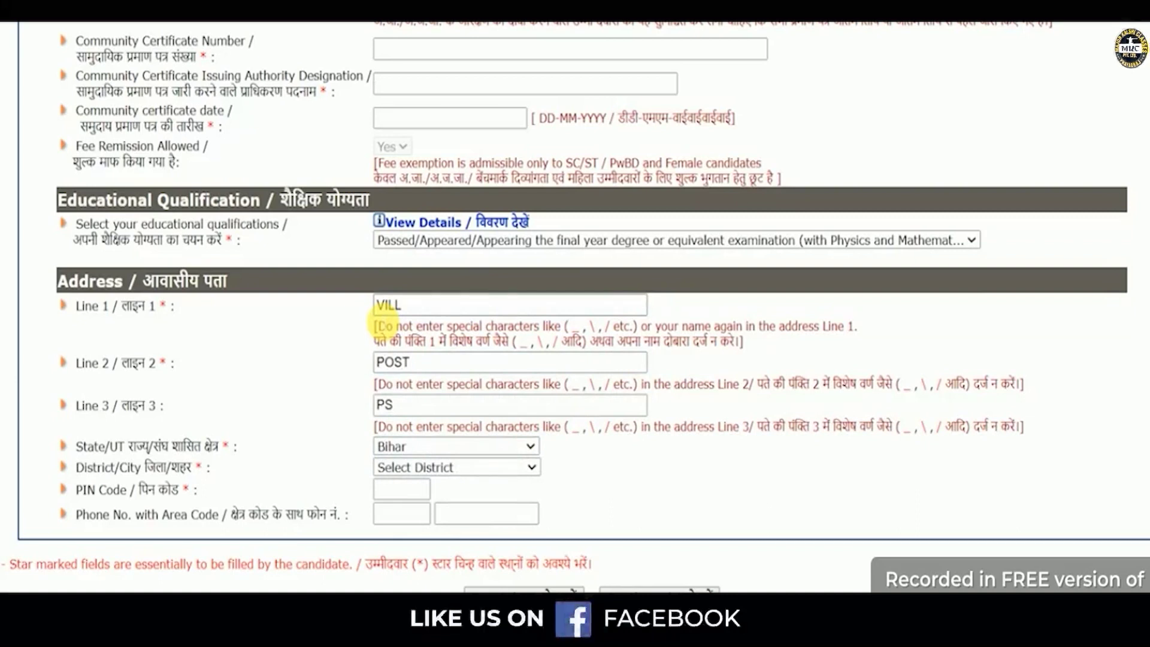
left_click(487, 468)
key("g")
key("o")
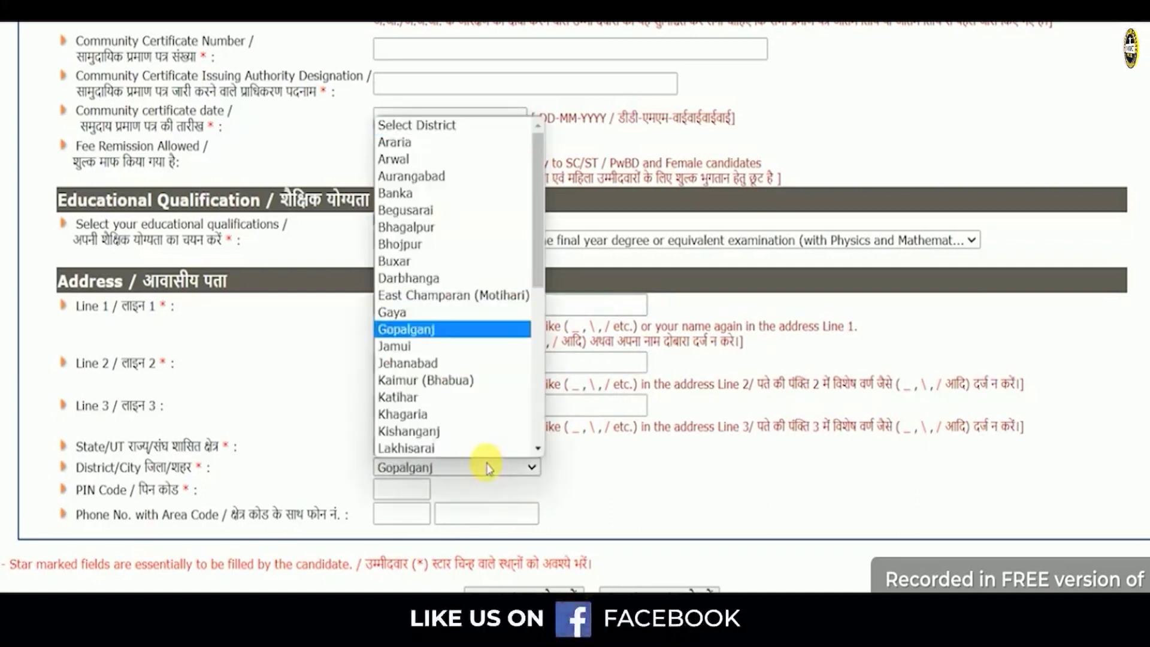
key("Return")
key("Tab")
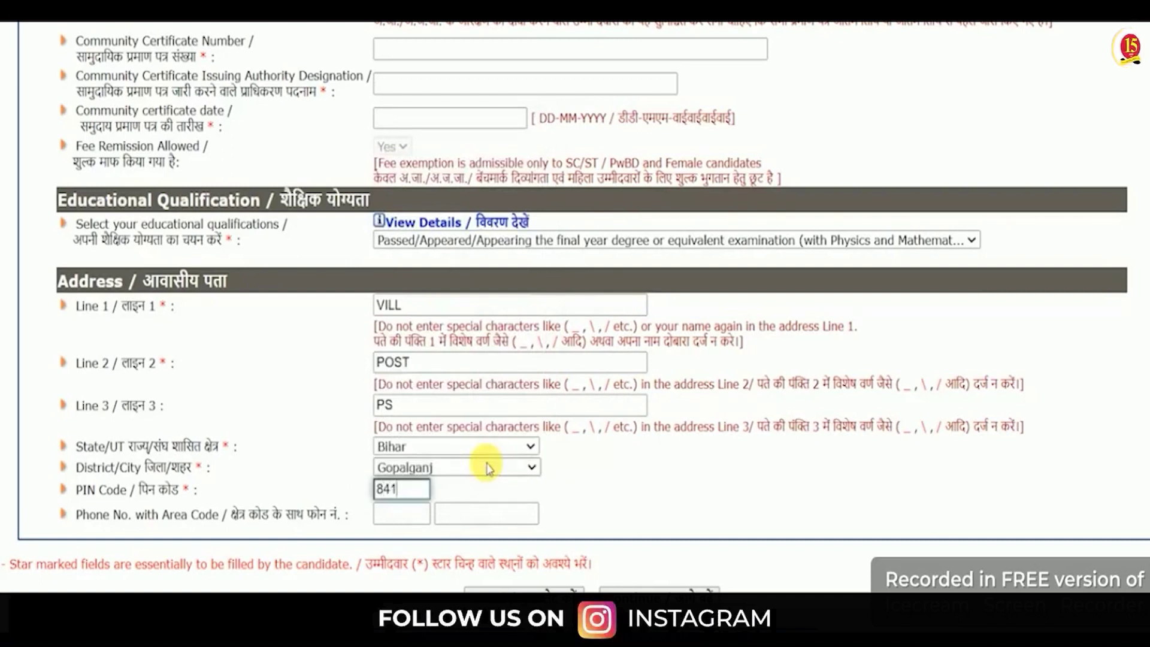
key("Tab")
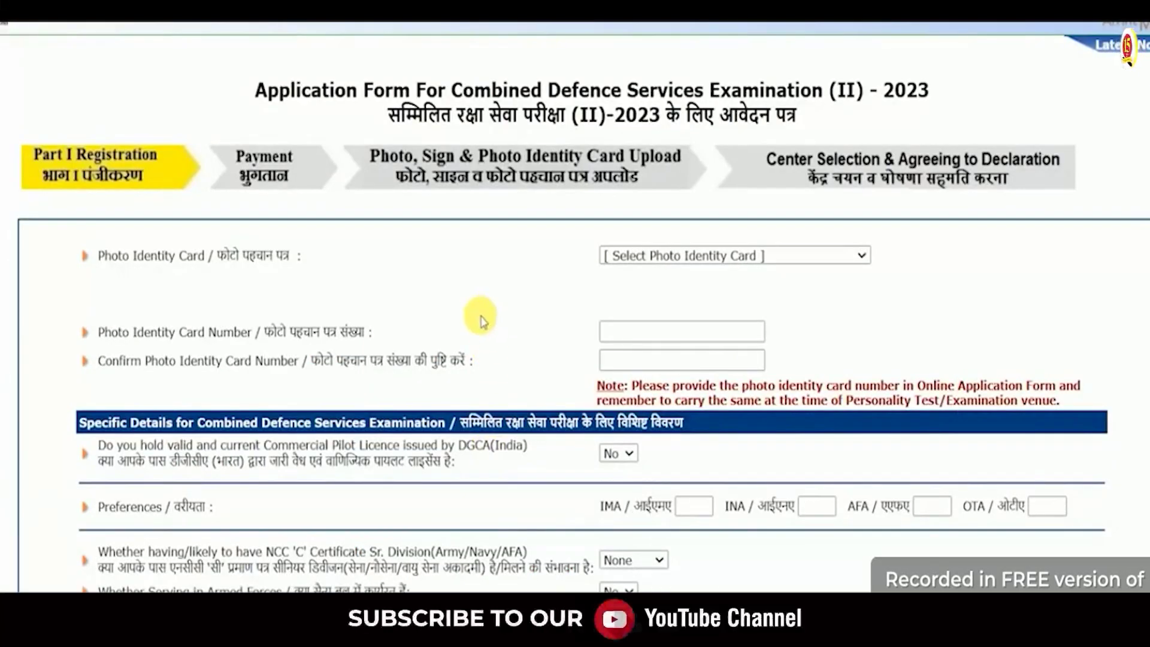
Step: Choose Aadhaar Card / VID of Aadhaar Card as the photo identity card and answer Yes to the Aadhaar number consent
left_click_drag(143, 256, 216, 256)
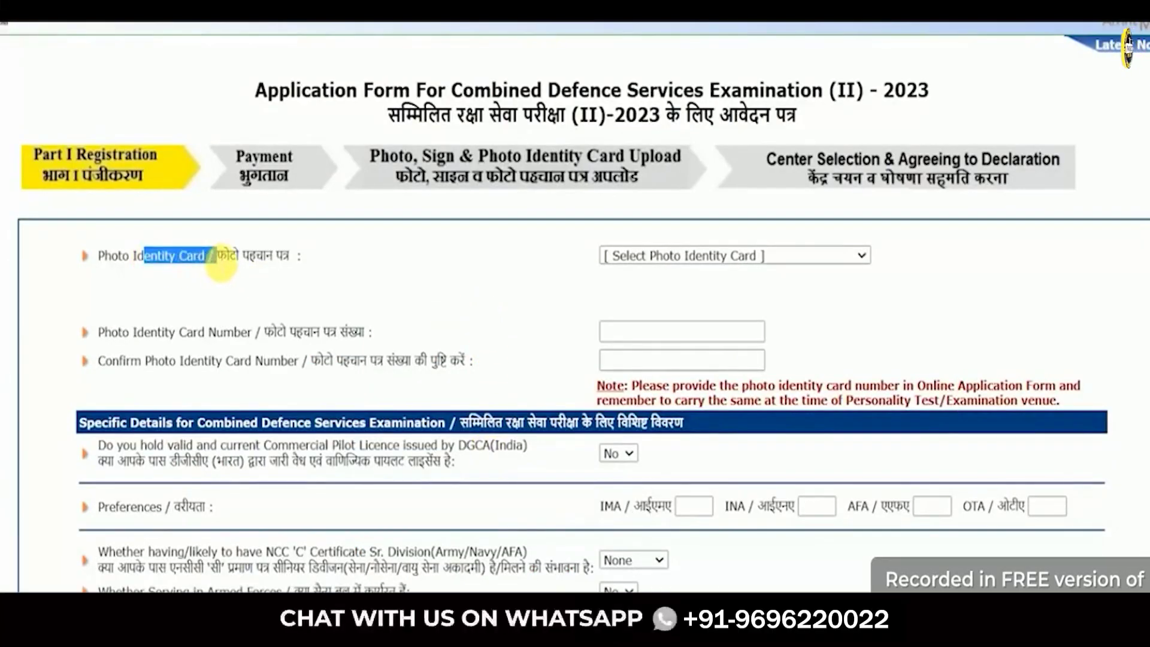
left_click(219, 261)
left_click(645, 256)
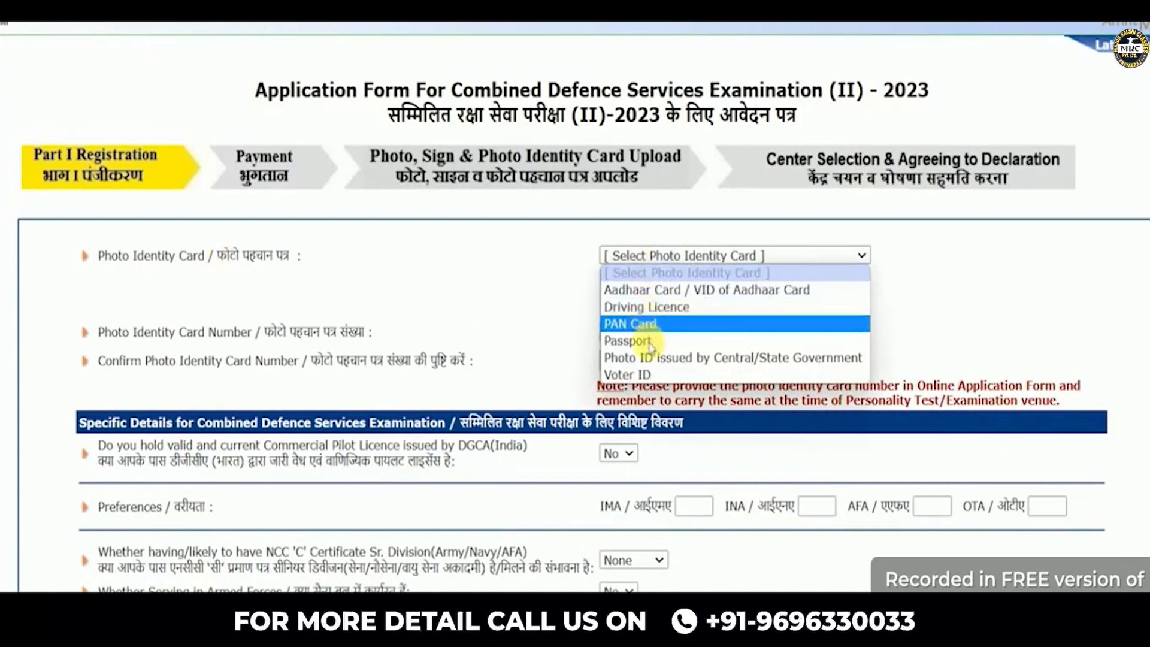
left_click(651, 292)
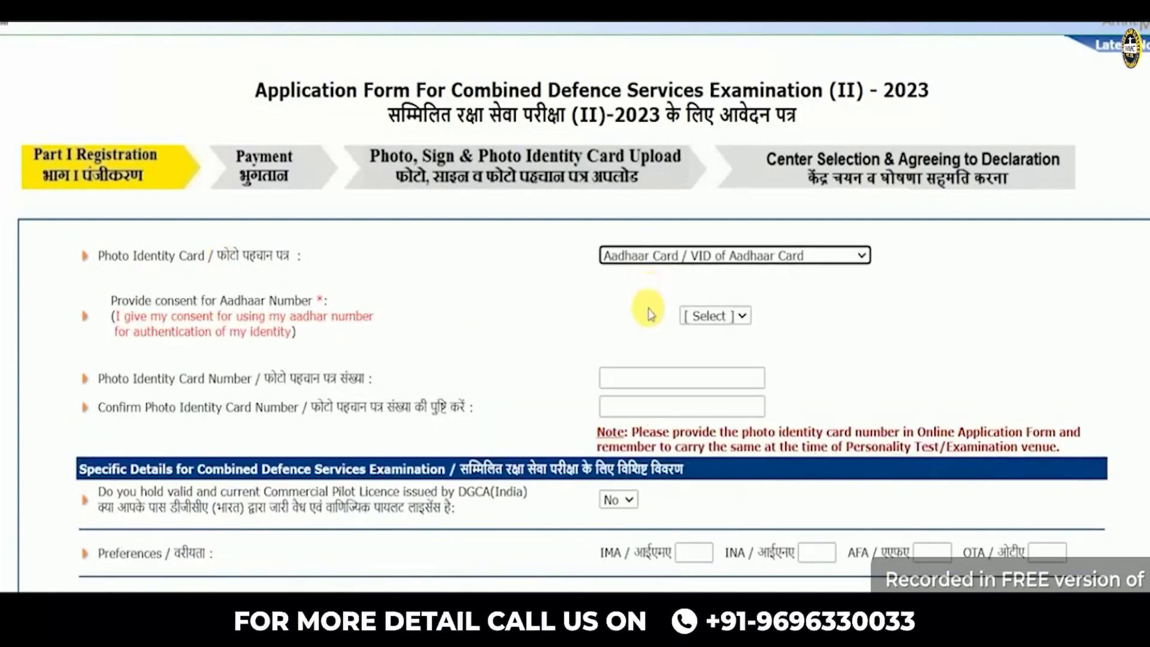
left_click(701, 315)
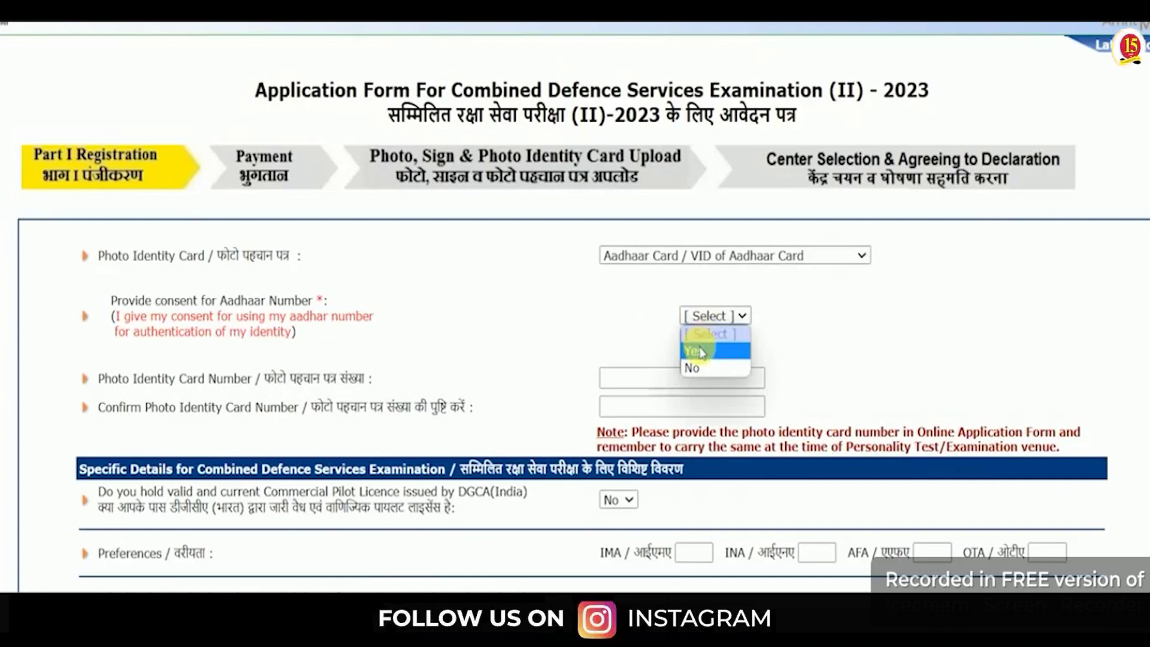
left_click(702, 352)
left_click(642, 381)
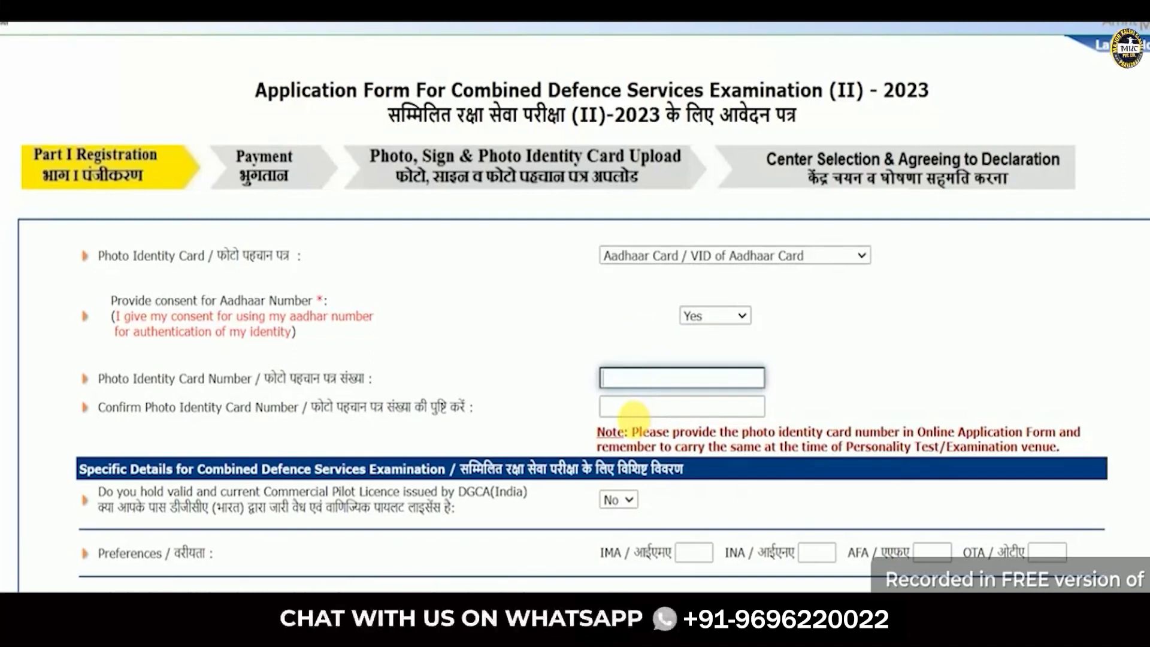
left_click(630, 408)
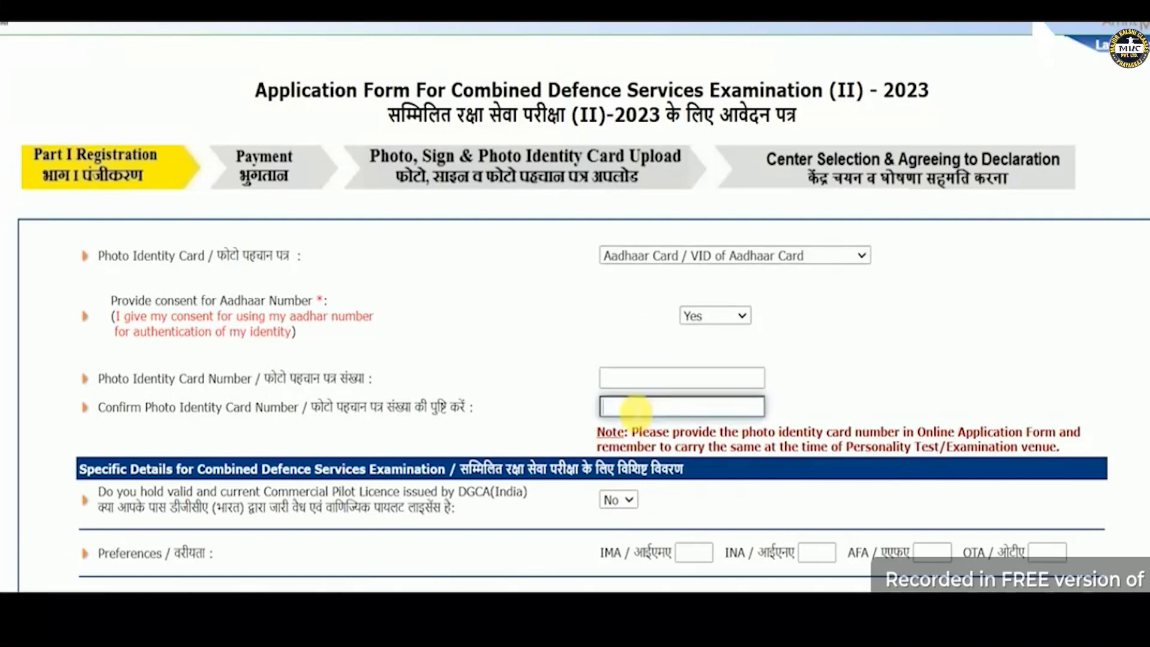
Step: Review the DGCA Commercial Pilot Licence question, switching its answer to Yes and back to No
scroll(490, 329, "down", 3)
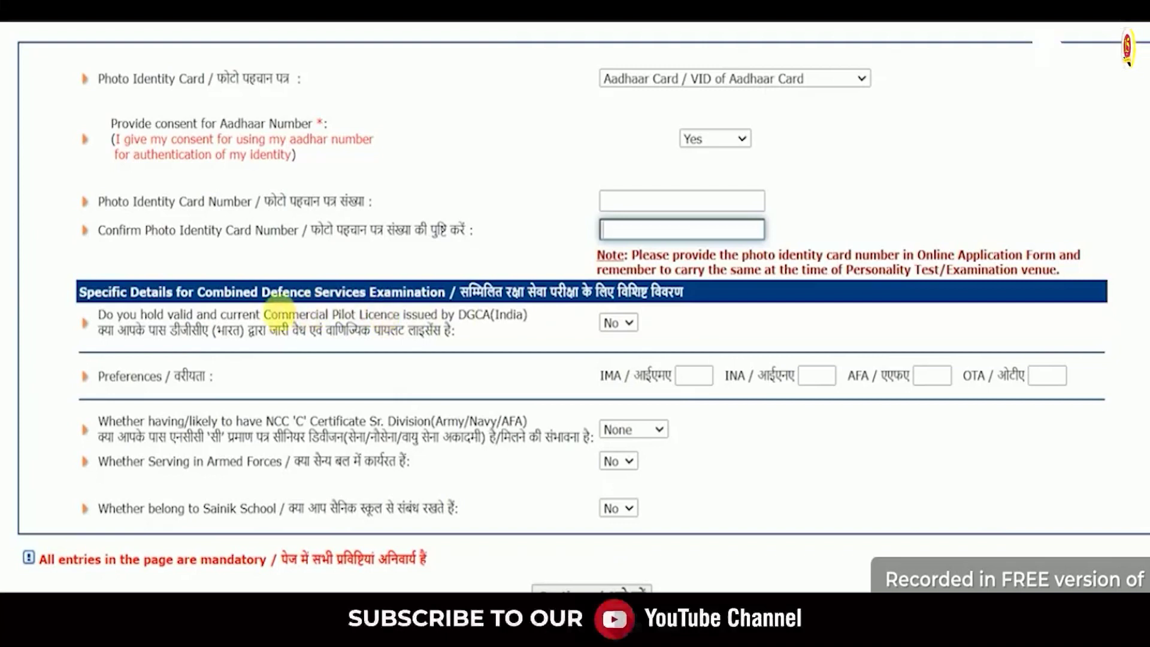
left_click_drag(170, 334, 459, 328)
left_click(426, 342)
left_click(532, 326)
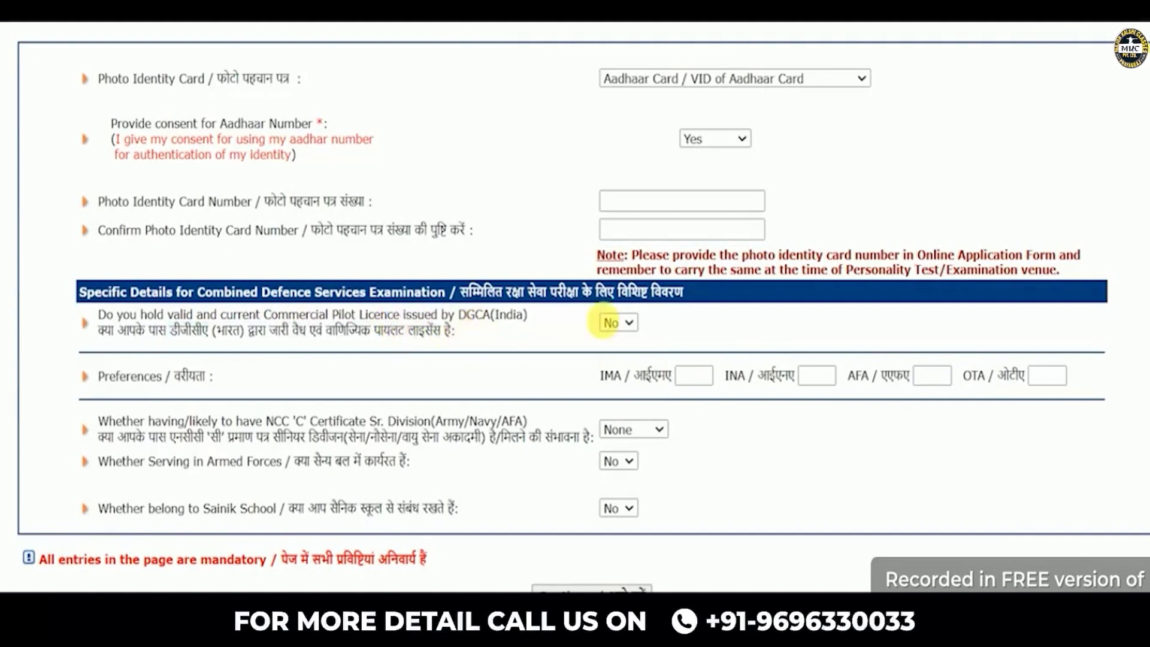
left_click(617, 322)
left_click(613, 357)
left_click(617, 322)
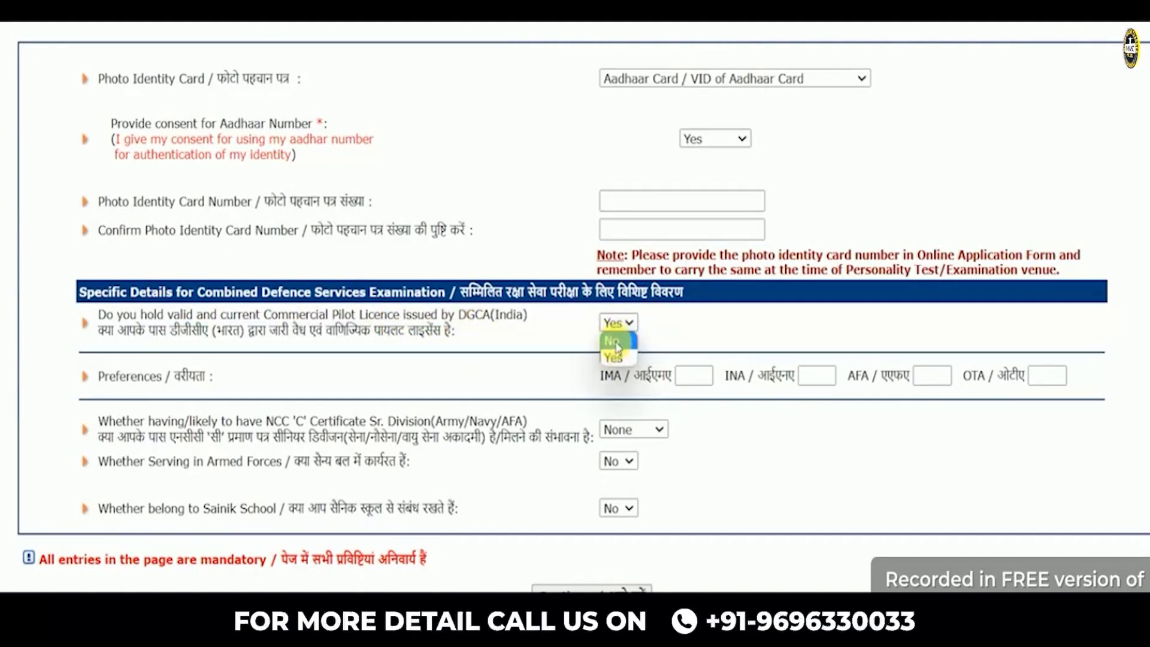
left_click(616, 342)
Step: Go through the IMA, INA, AFA and OTA boxes of the service preferences
left_click_drag(162, 377, 207, 377)
left_click(211, 381)
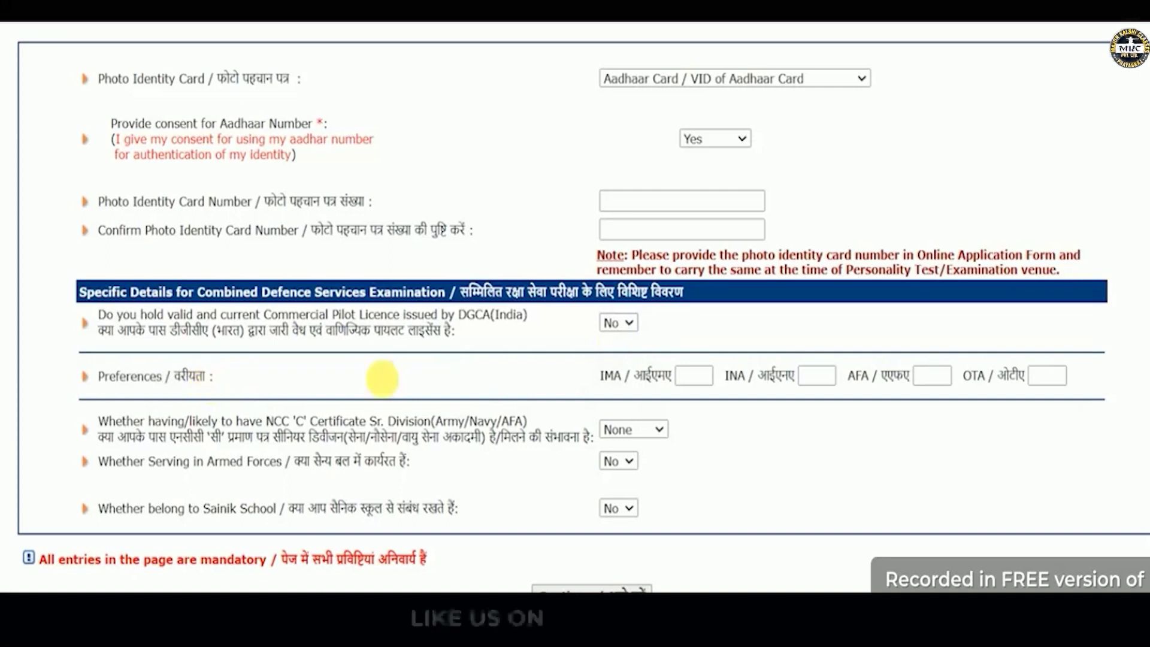
left_click(692, 376)
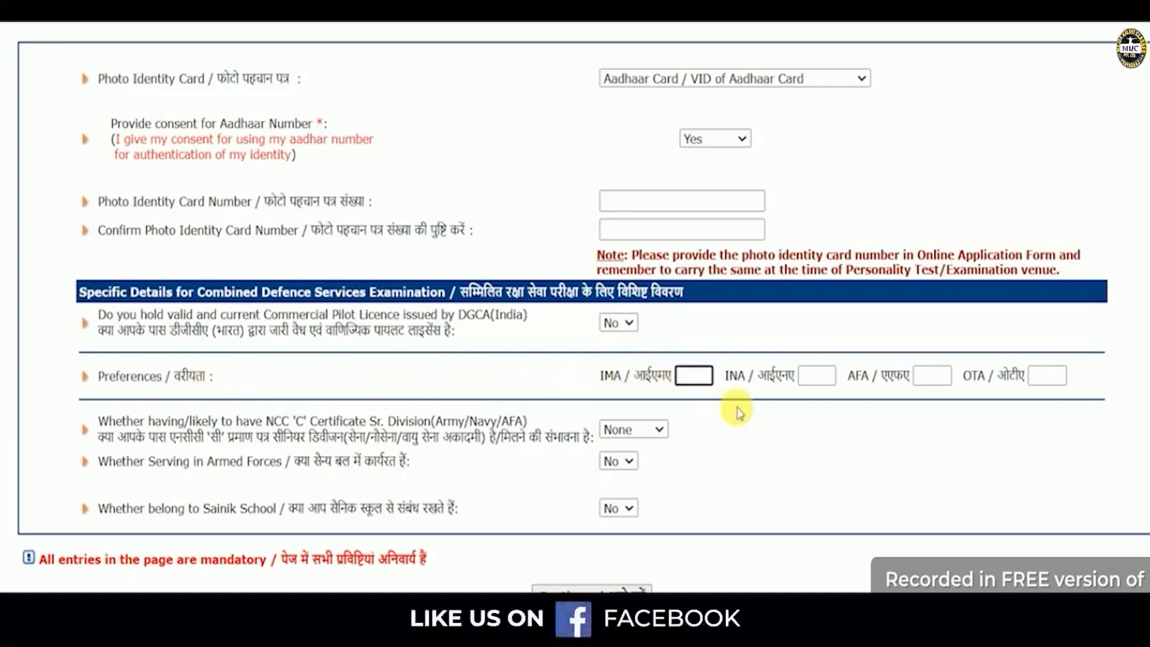
left_click(816, 376)
left_click(931, 376)
left_click(1047, 377)
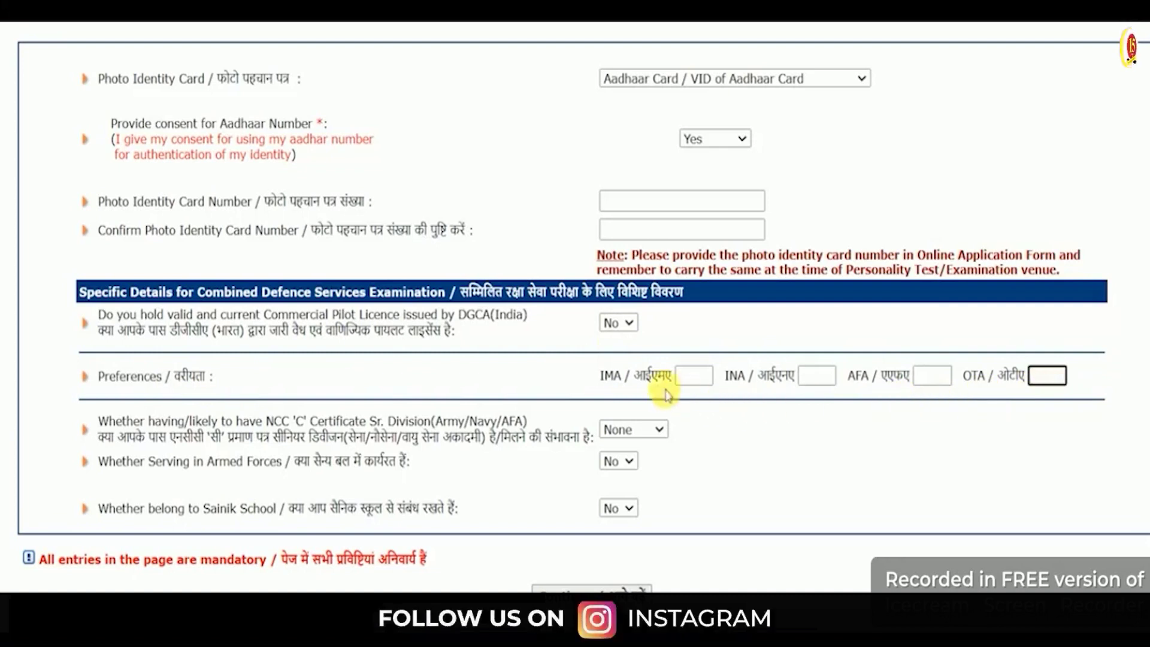
Step: Rank the service preferences as IMA 1, INA 2, AFA 3 and OTA 4
left_click(694, 376)
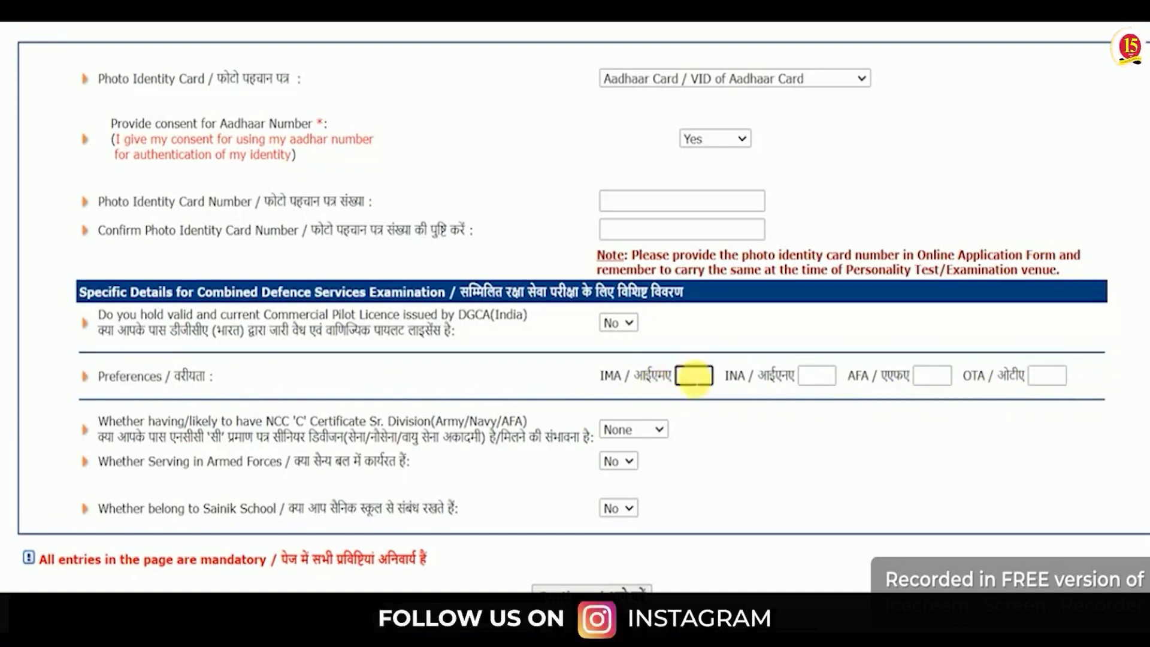
type("1")
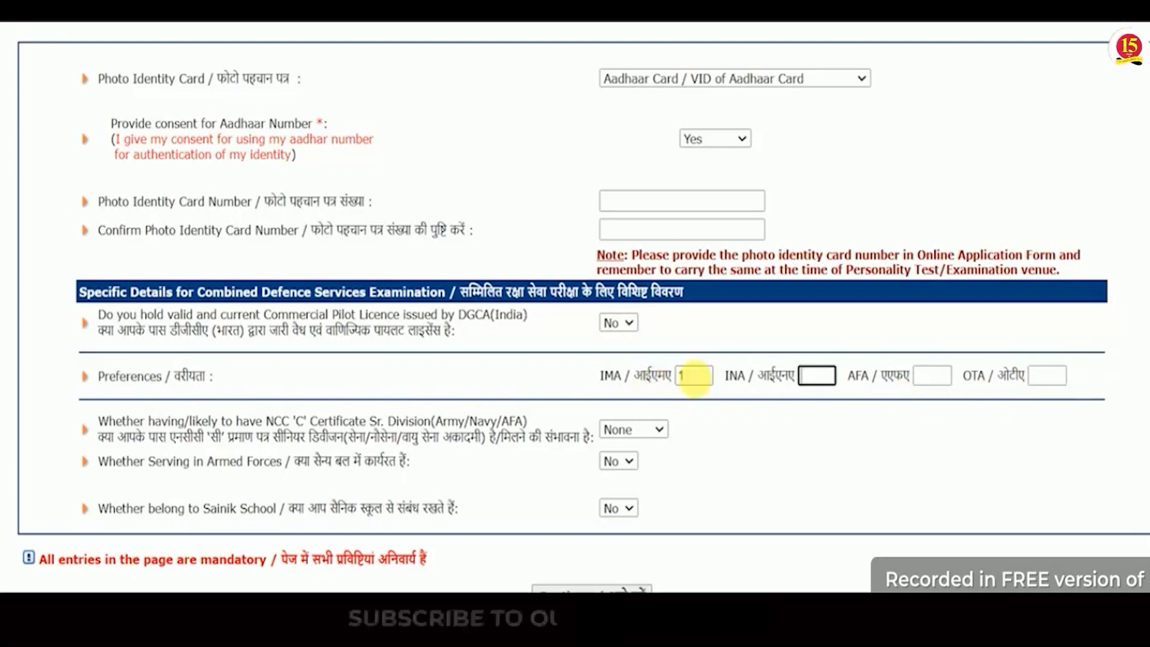
key("Tab")
type("2")
key("Tab")
type("3")
key("Tab")
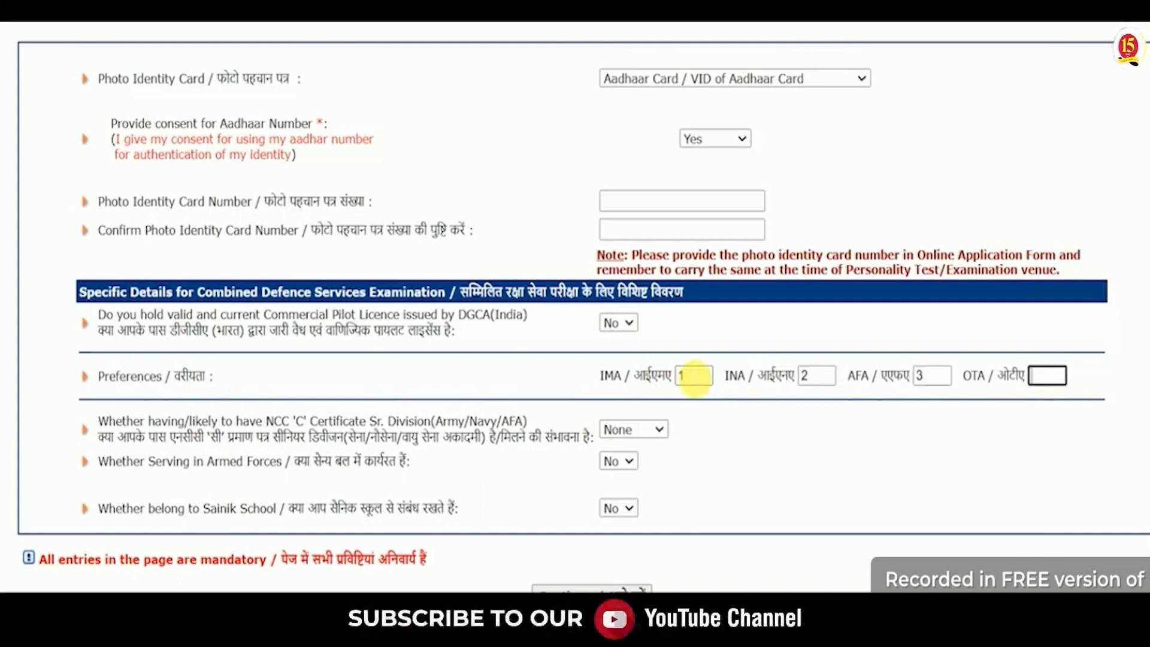
type("4")
key("Tab")
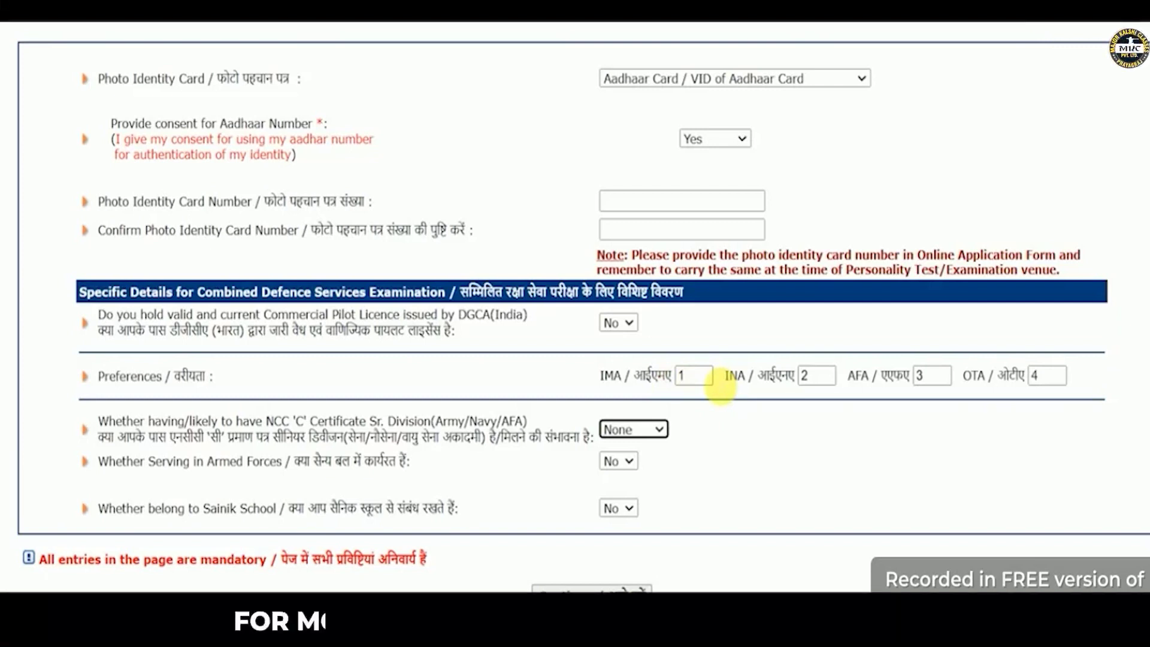
Step: Answer None for the NCC 'C' Certificate Senior Division question and No for serving in the Armed Forces
left_click(633, 429)
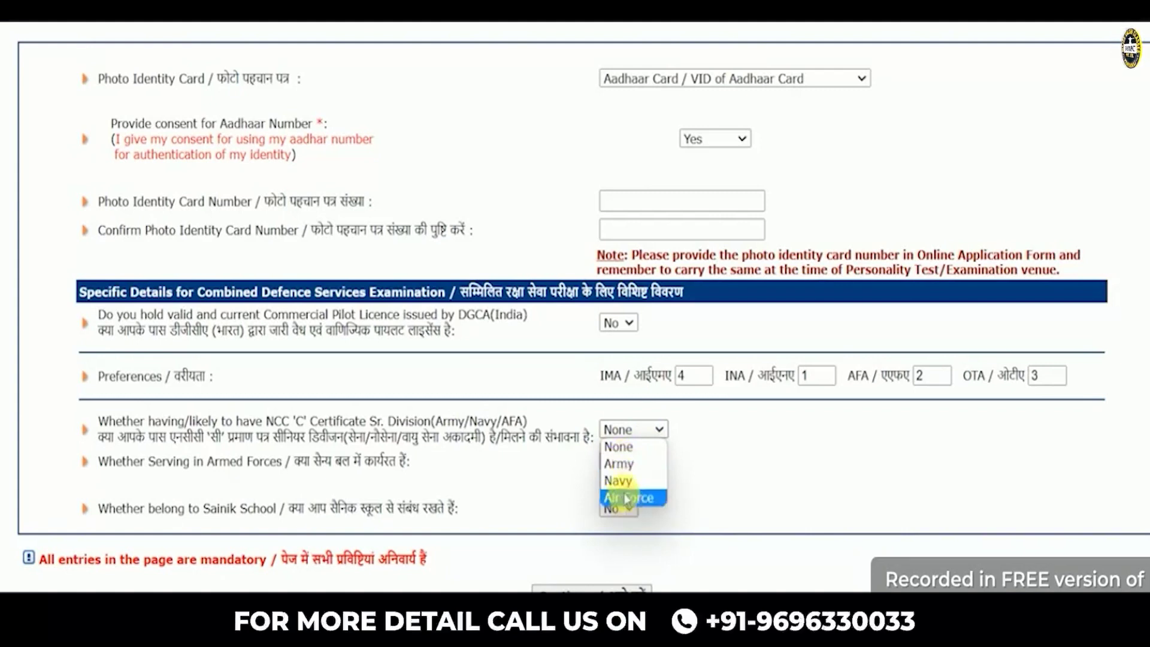
left_click(618, 447)
left_click_drag(192, 465, 317, 474)
left_click(316, 472)
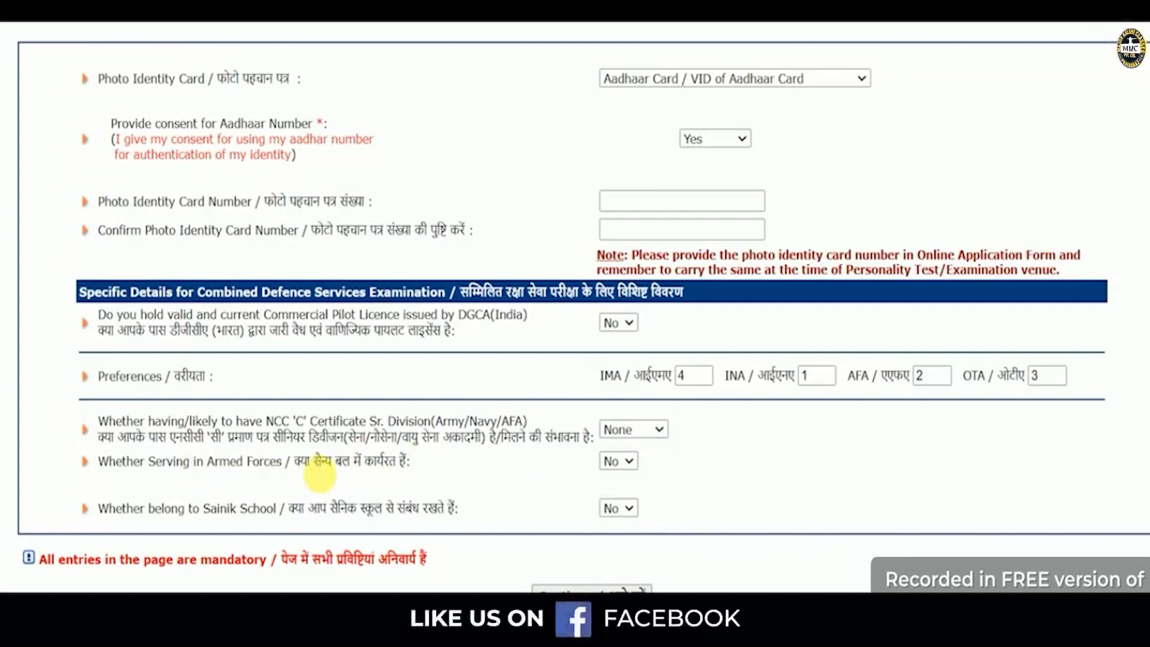
left_click(617, 461)
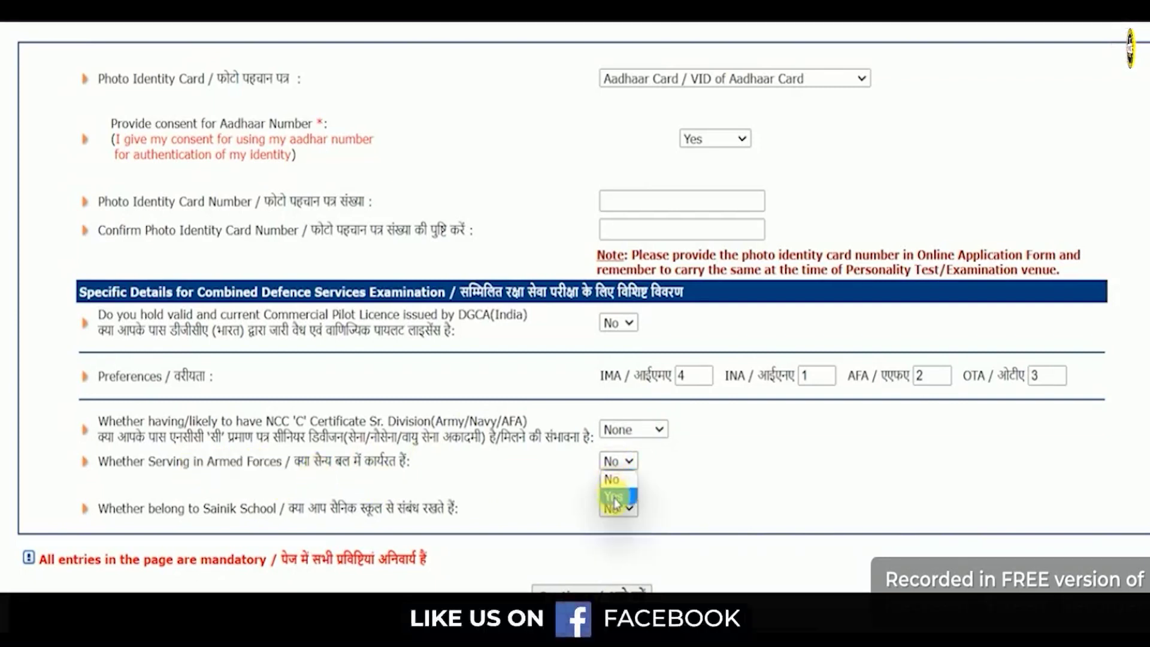
left_click(613, 495)
left_click(617, 482)
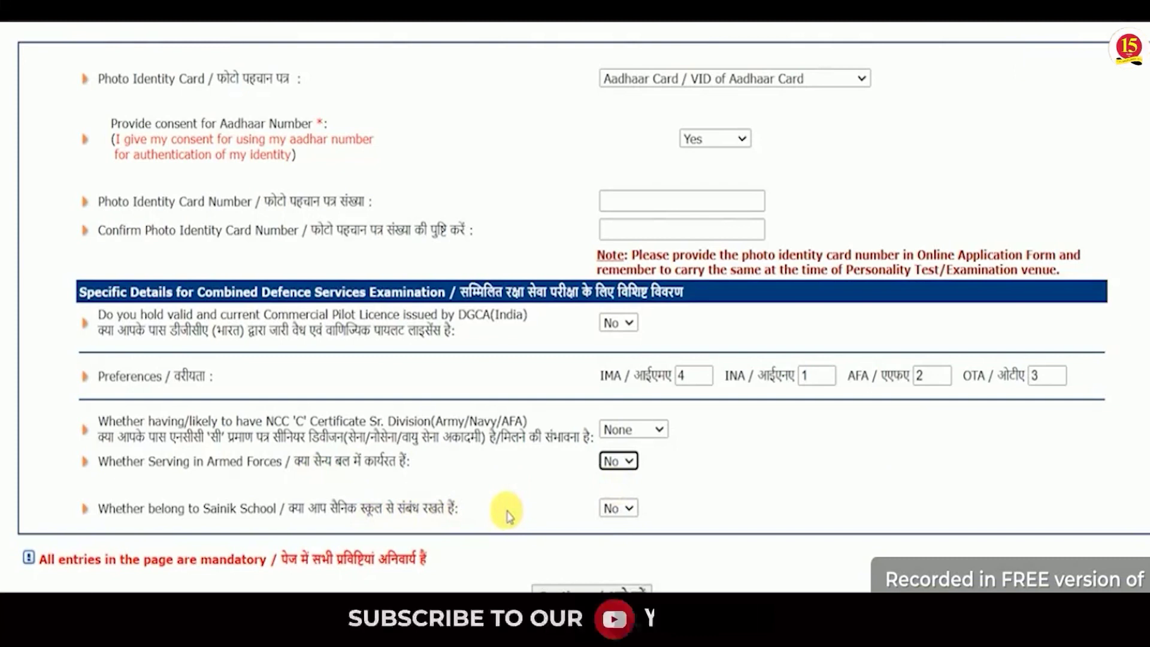
Step: Answer No to the Sainik School question and continue to the summary of the Part I details
left_click(617, 508)
left_click(614, 542)
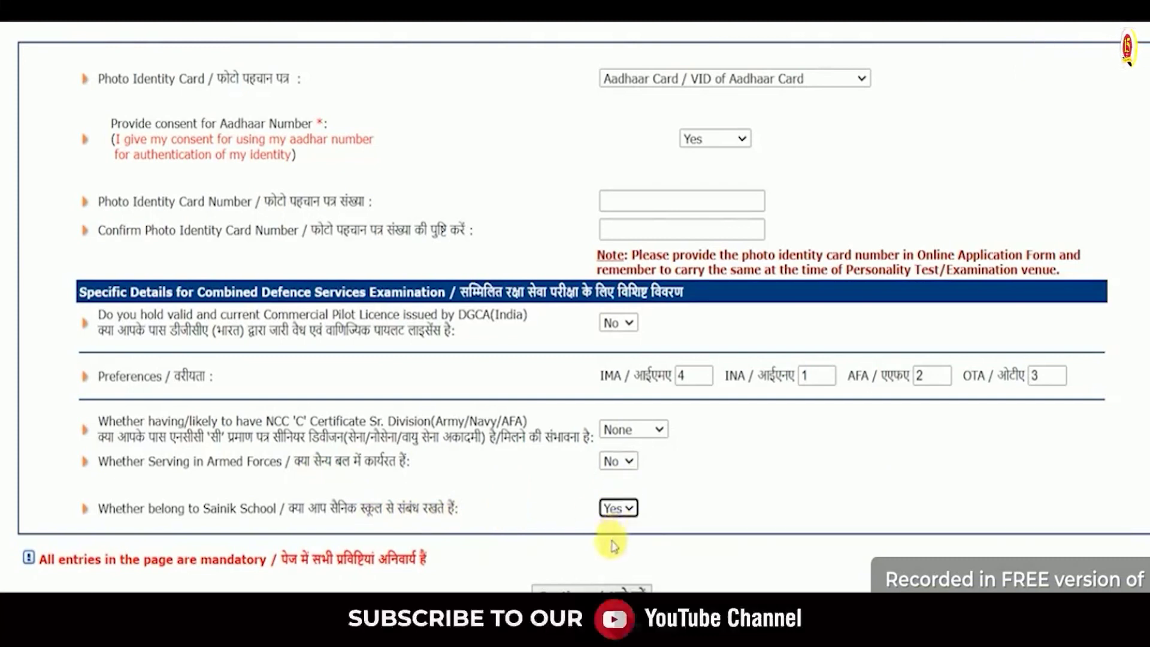
left_click(617, 508)
left_click(611, 533)
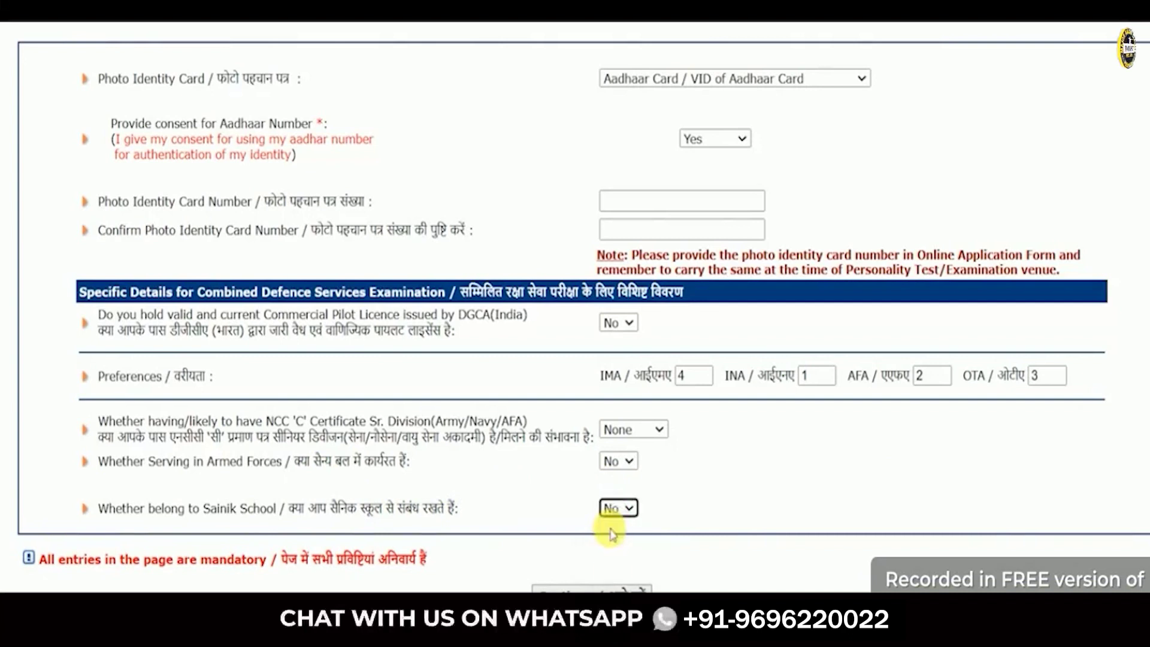
left_click(610, 589)
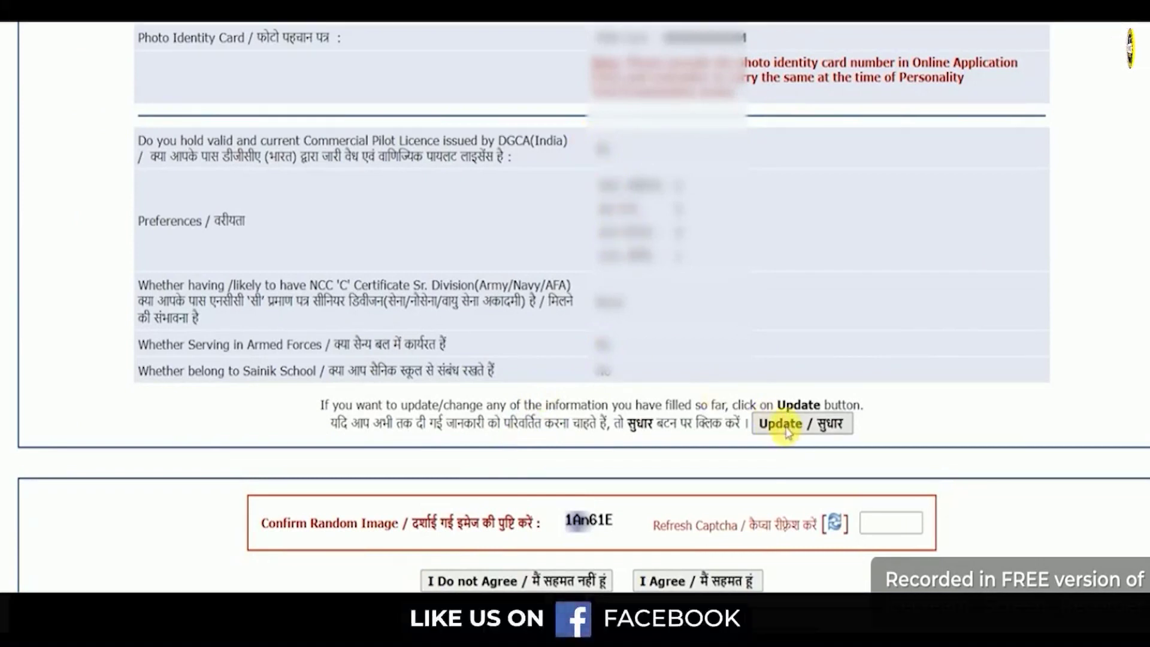
Step: Fill in the captcha, agree to the Part I details and read the registration completion page
left_click(884, 530)
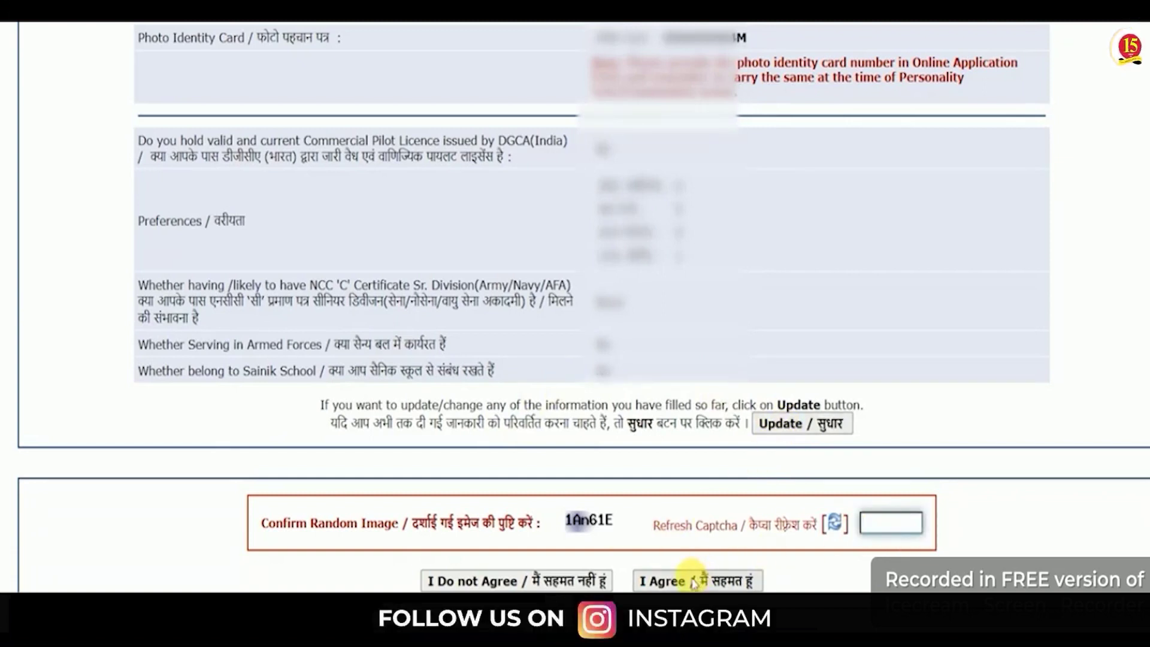
left_click(693, 581)
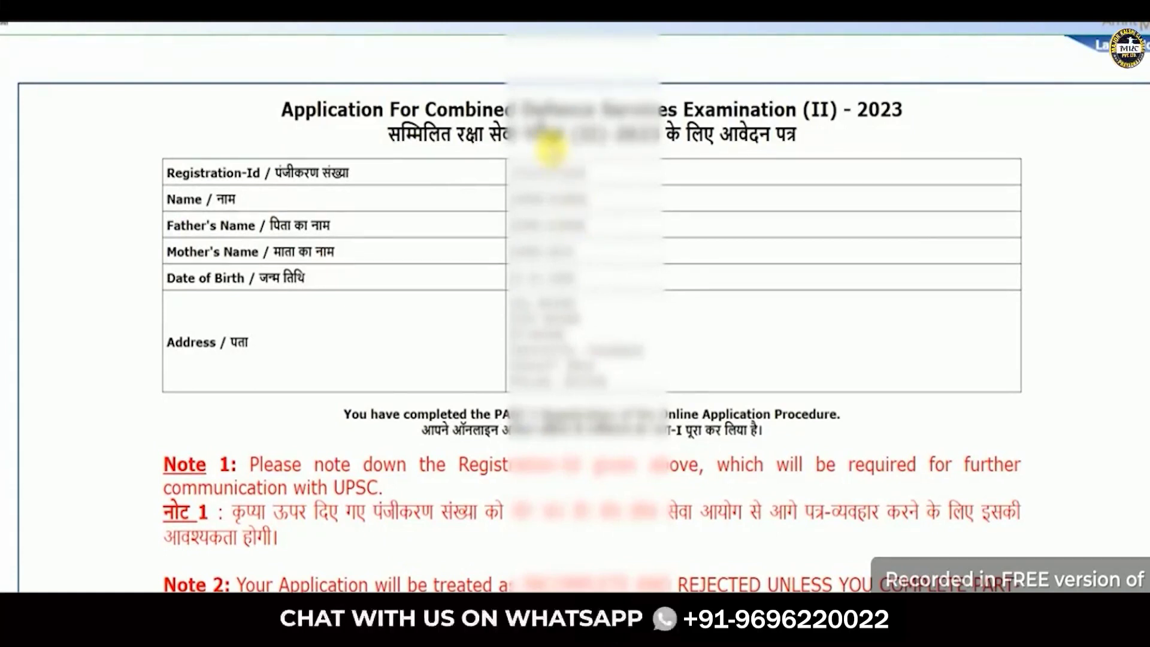
left_click_drag(429, 414, 570, 436)
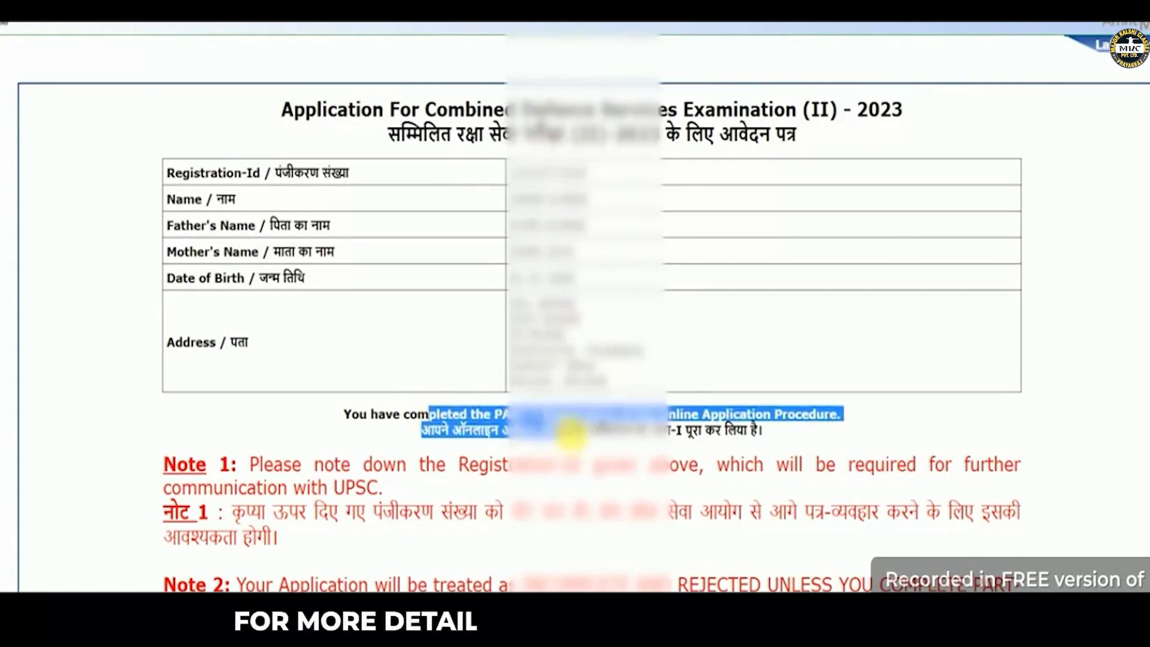
left_click(650, 427)
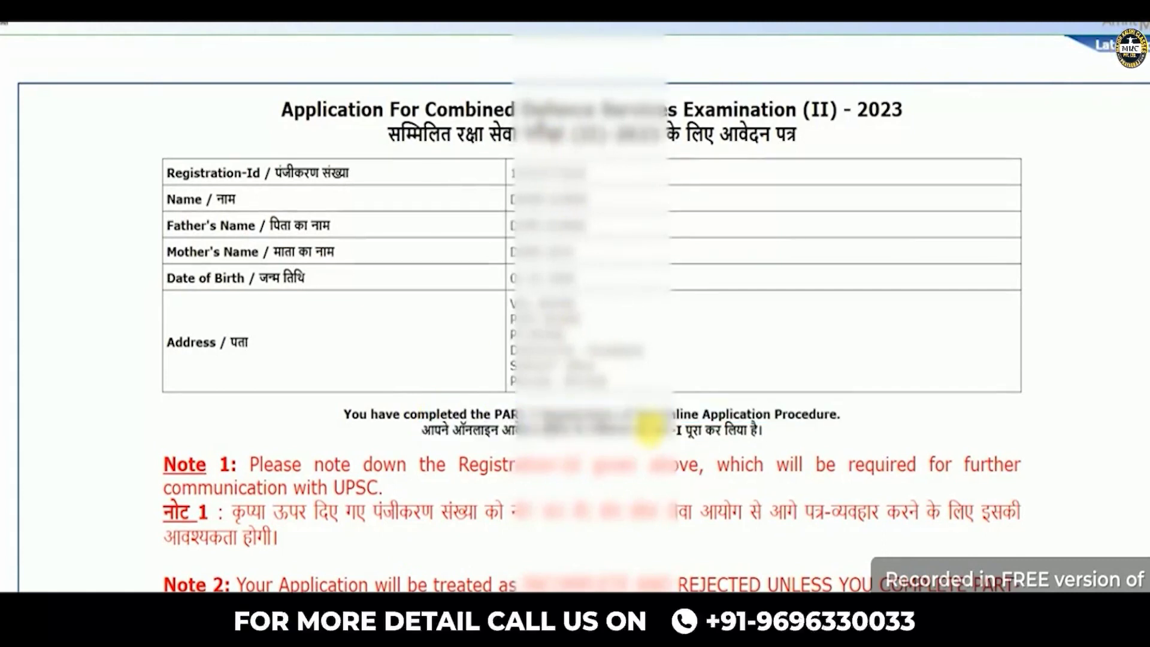
scroll(650, 427, "down", 1)
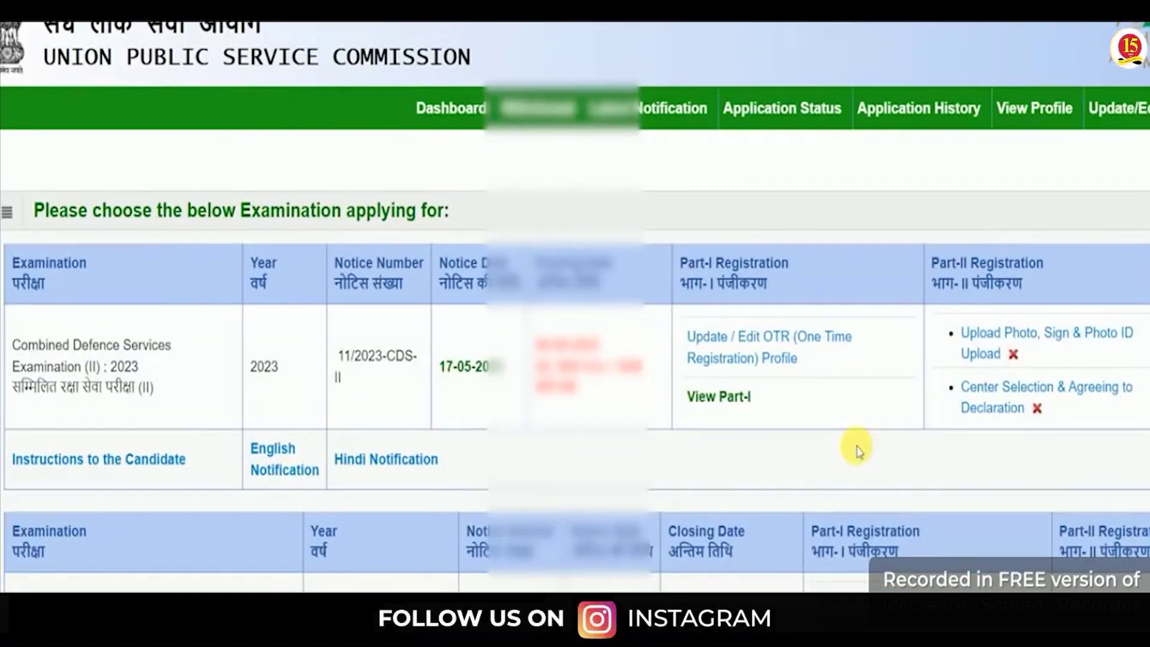
Step: Open the Part-II photo, signature and photo ID upload for Combined Defence Services Examination (II) 2023 and look over the requested files
scroll(858, 450, "down", 3)
scroll(878, 282, "up", 3)
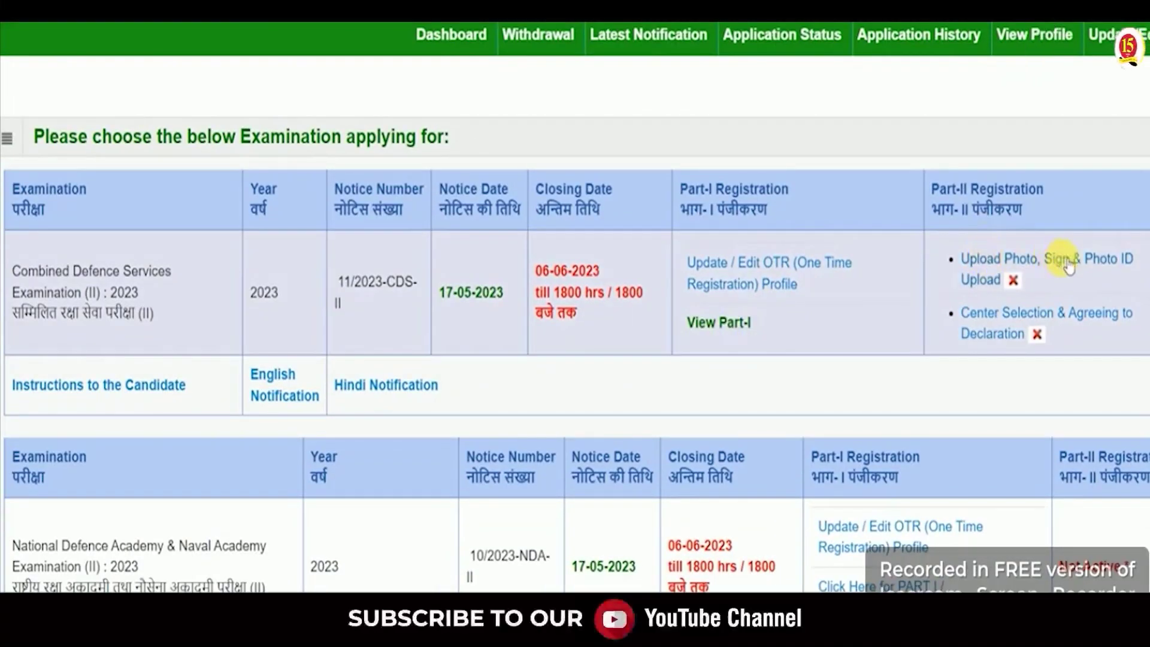
left_click(1069, 267)
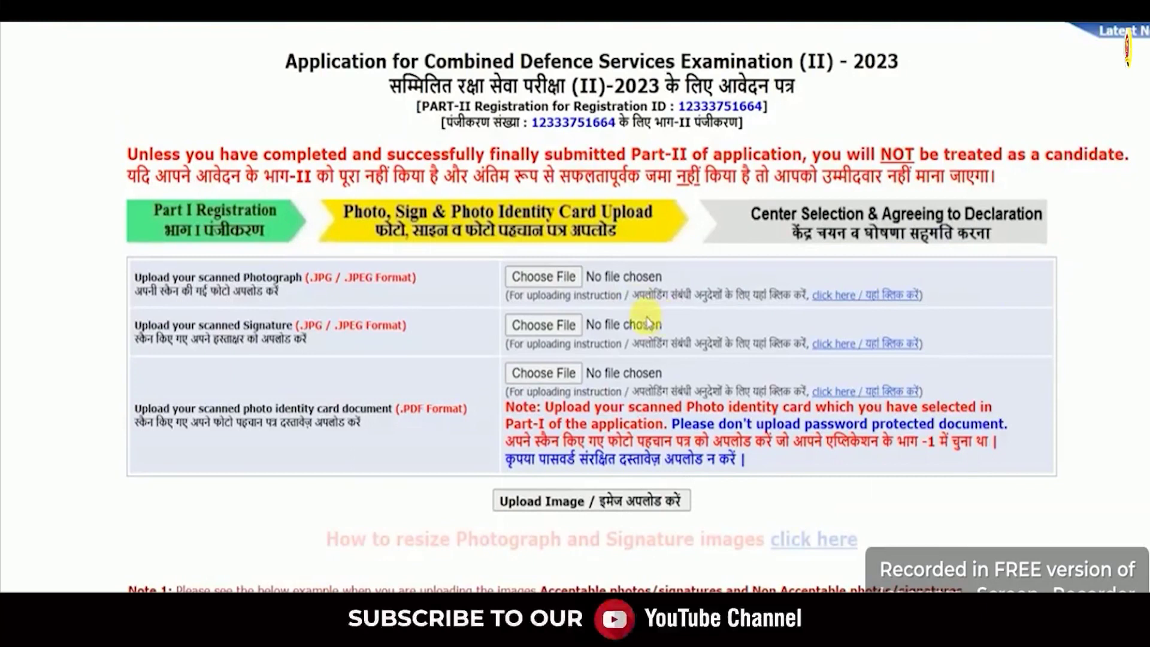
left_click_drag(207, 278, 302, 278)
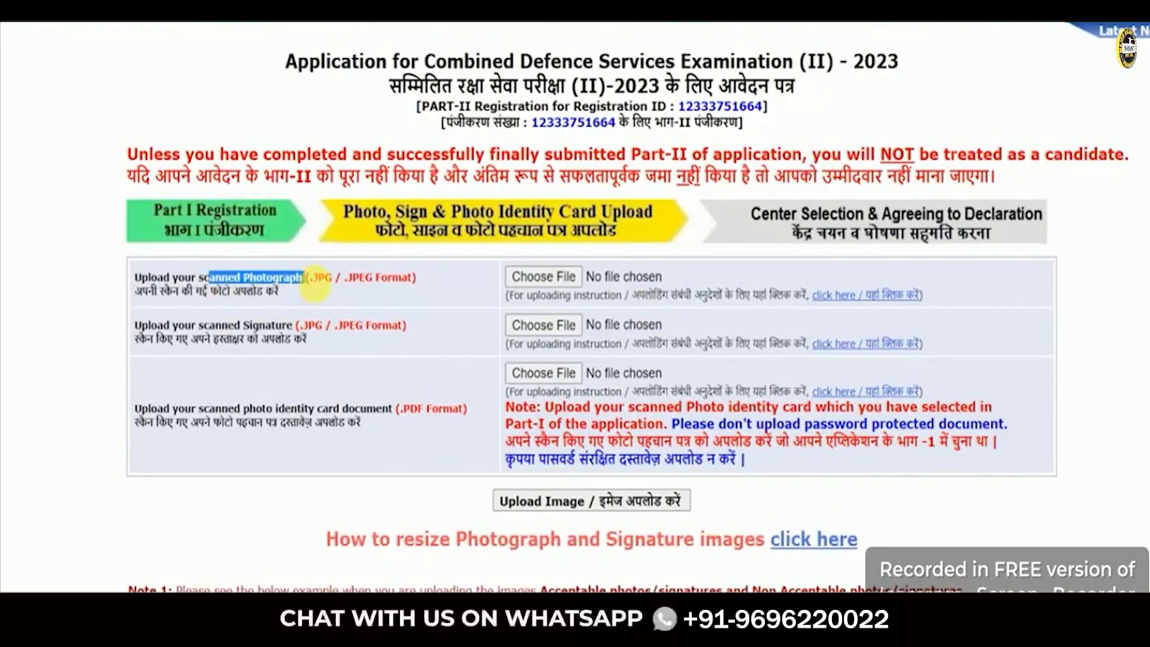
left_click(249, 328)
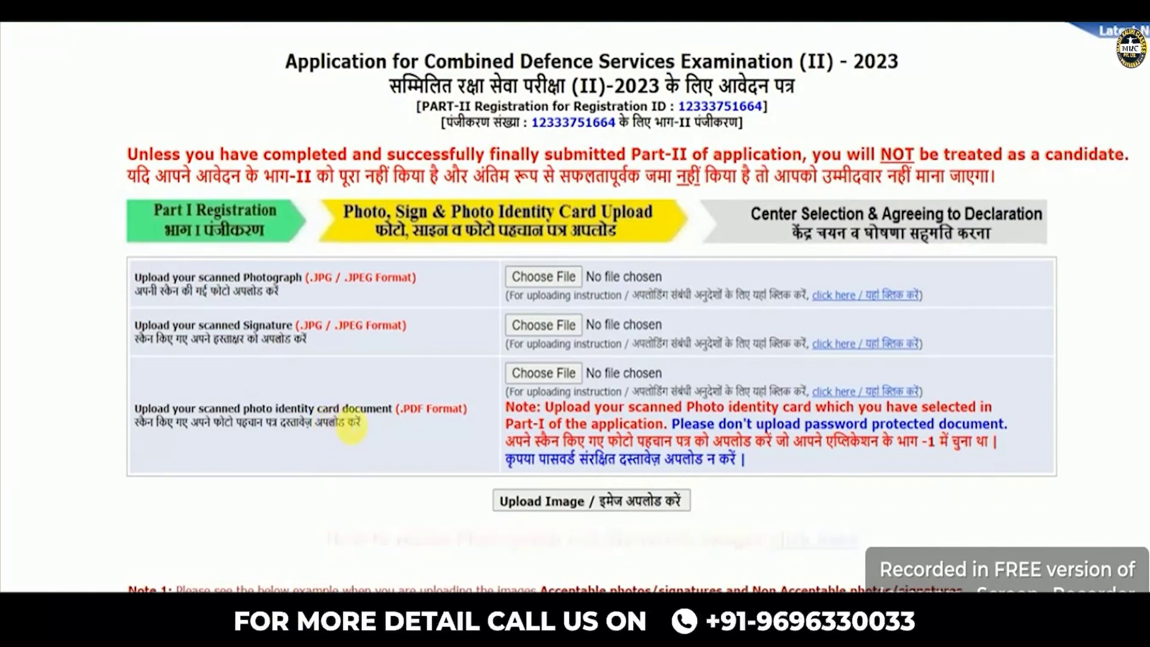
Step: Read the notes on format, pixel dimensions and file size limits for the photograph, signature and photo identity card document
scroll(544, 402, "down", 5)
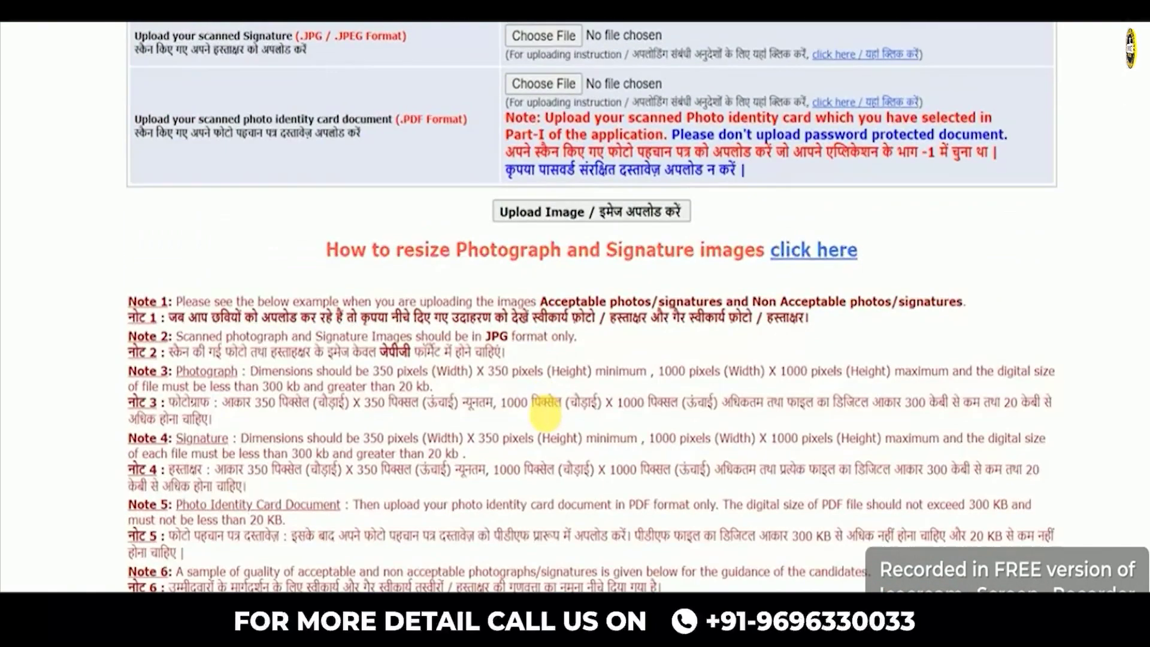
scroll(521, 411, "down", 2)
triple_click(252, 276)
left_click(323, 263)
left_click_drag(251, 275, 405, 279)
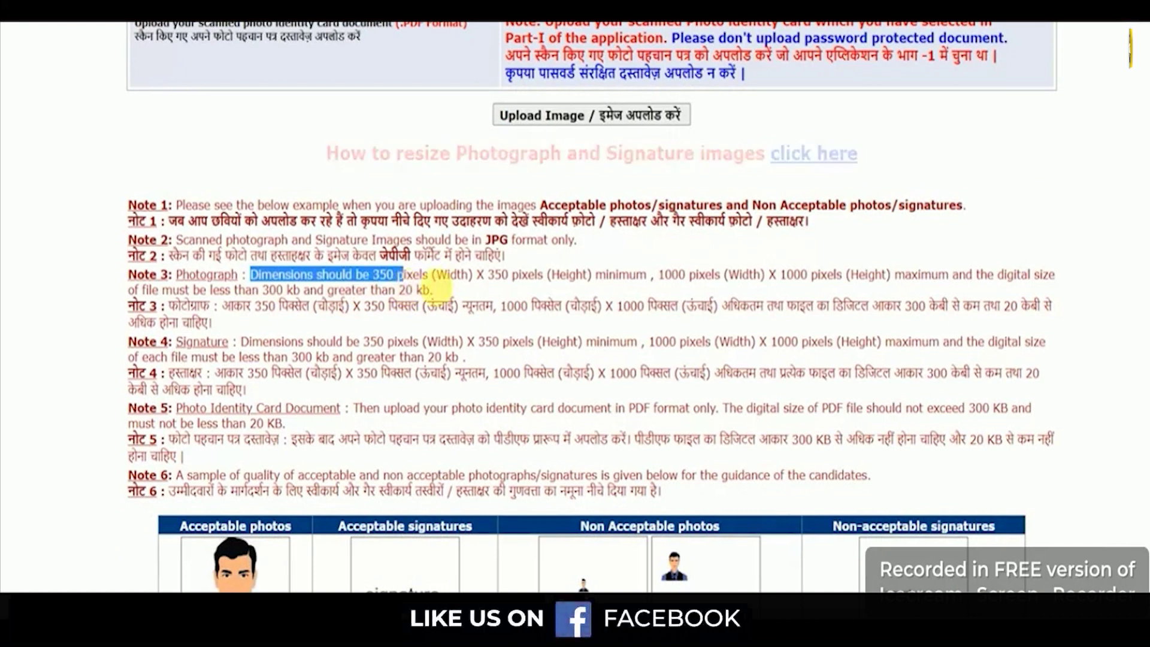
left_click(530, 279)
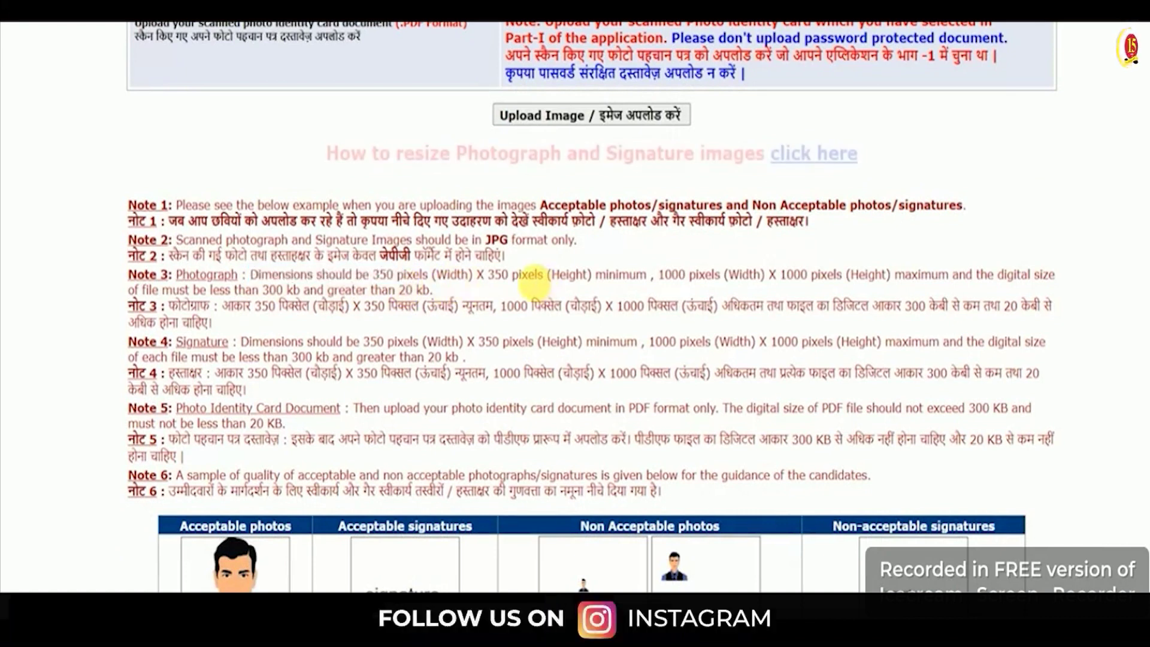
left_click_drag(671, 277, 752, 276)
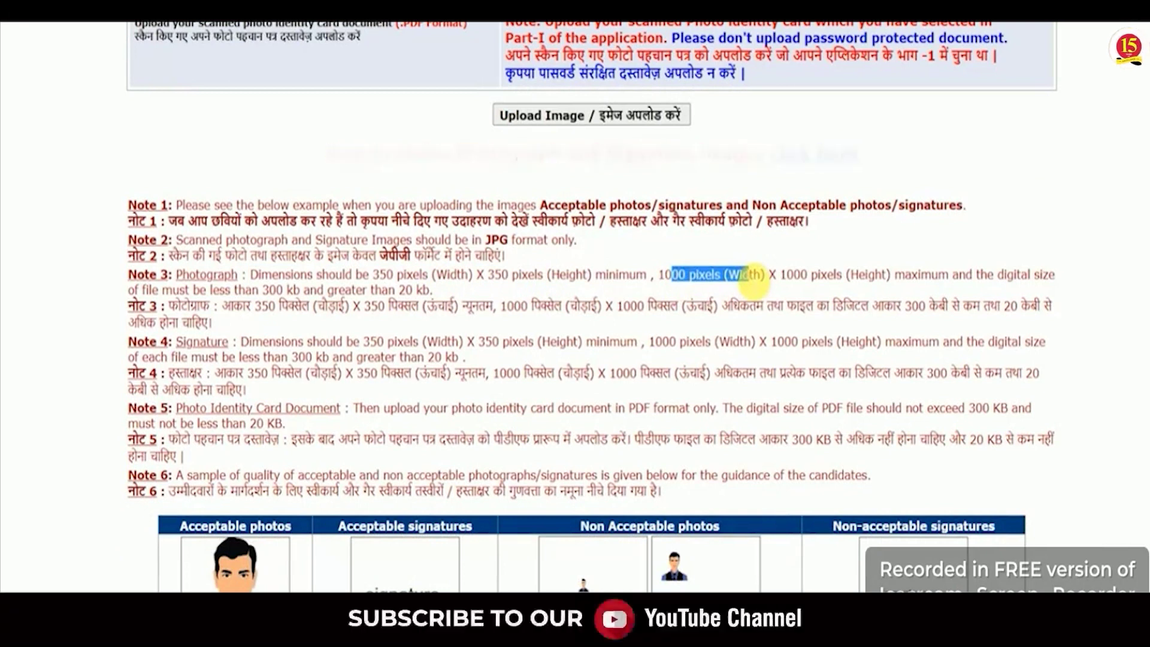
left_click(751, 279)
left_click_drag(331, 315, 446, 312)
left_click(309, 345)
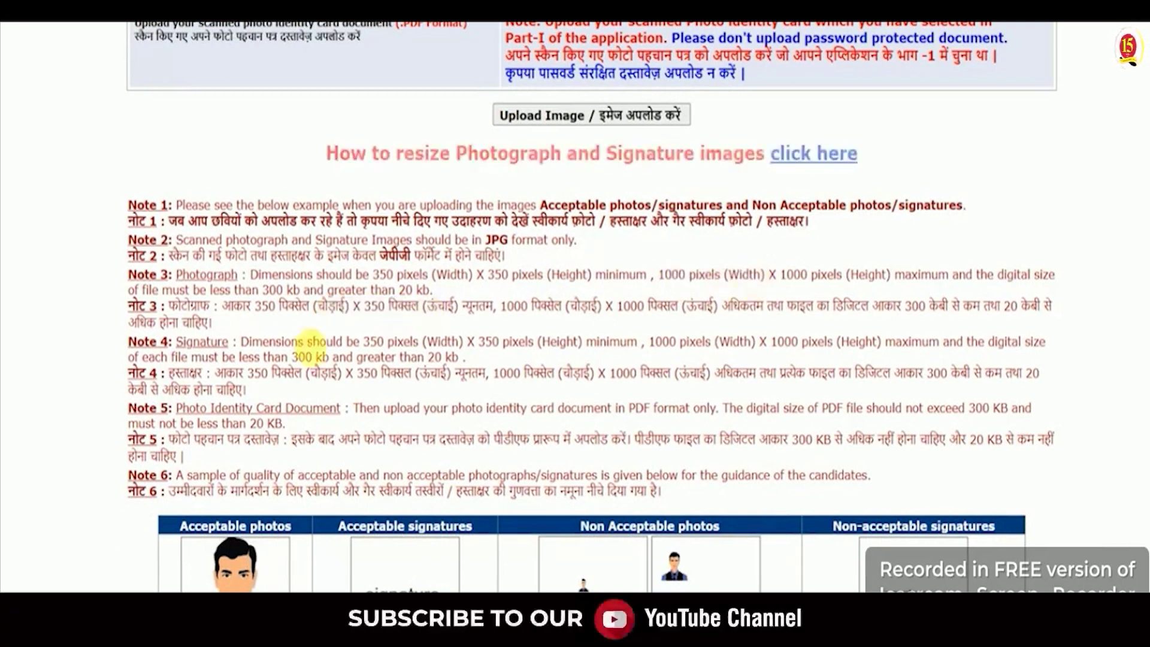
scroll(662, 336, "up", 5)
scroll(661, 346, "up", 2)
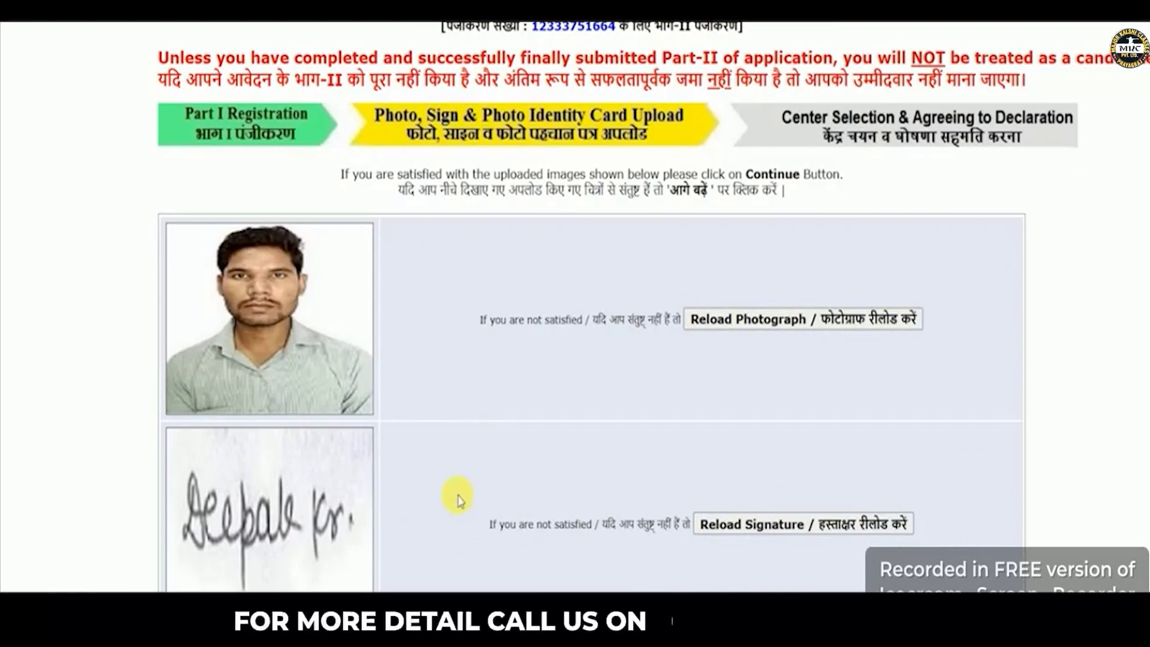
Step: Check the uploaded photograph, signature and photo identity card document, and accept them to continue
scroll(453, 467, "down", 8)
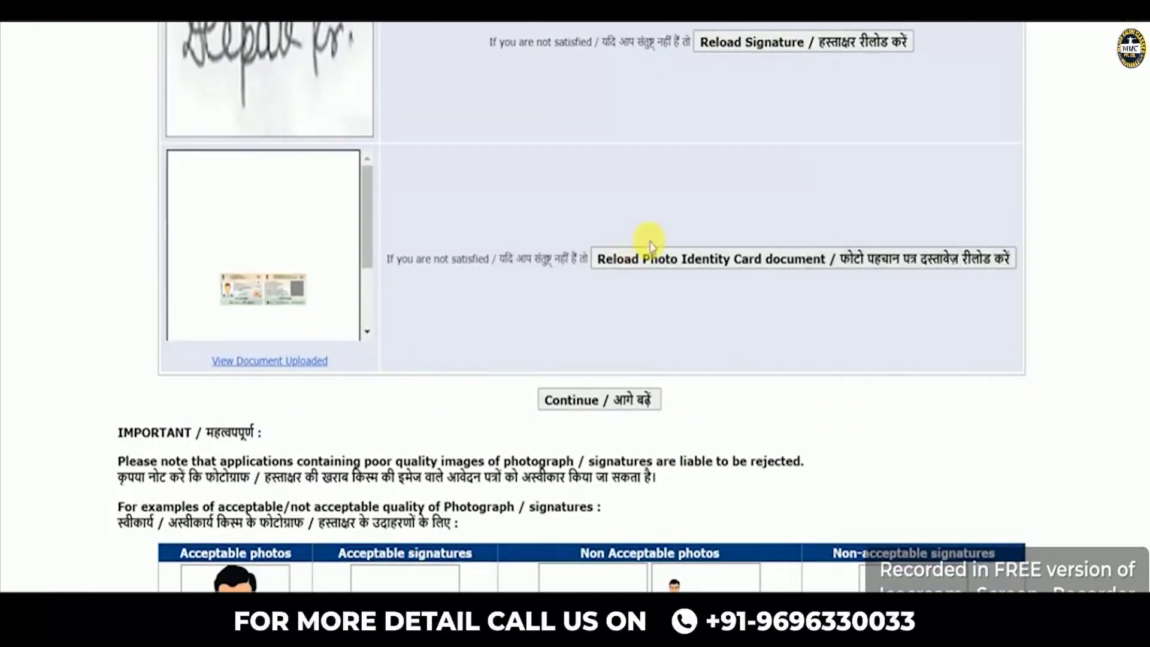
scroll(650, 242, "down", 3)
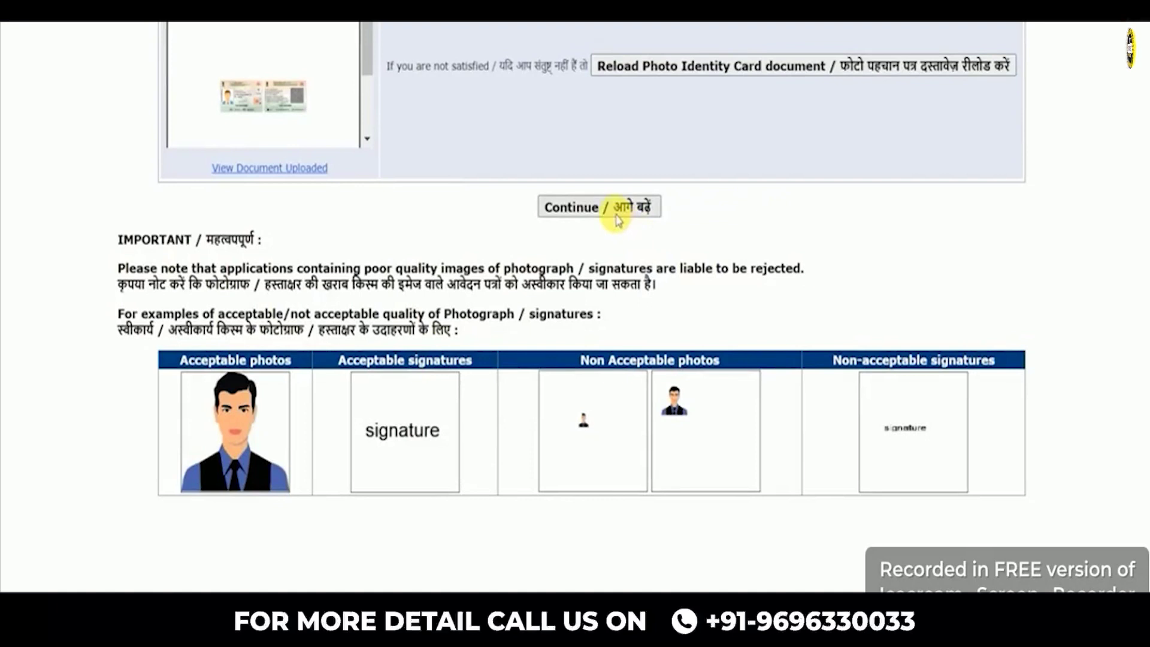
left_click(599, 207)
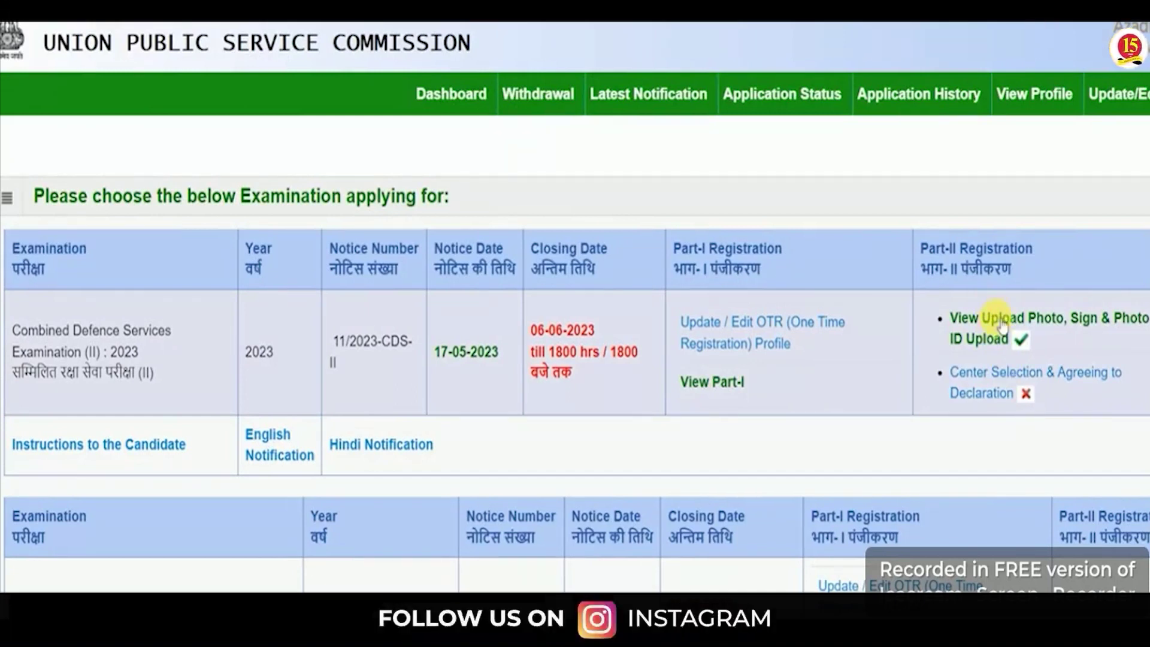
Step: Open Center Selection & Agreeing to Declaration for the Combined Defence Services Examination and choose Gaya as the examination centre
left_click(999, 377)
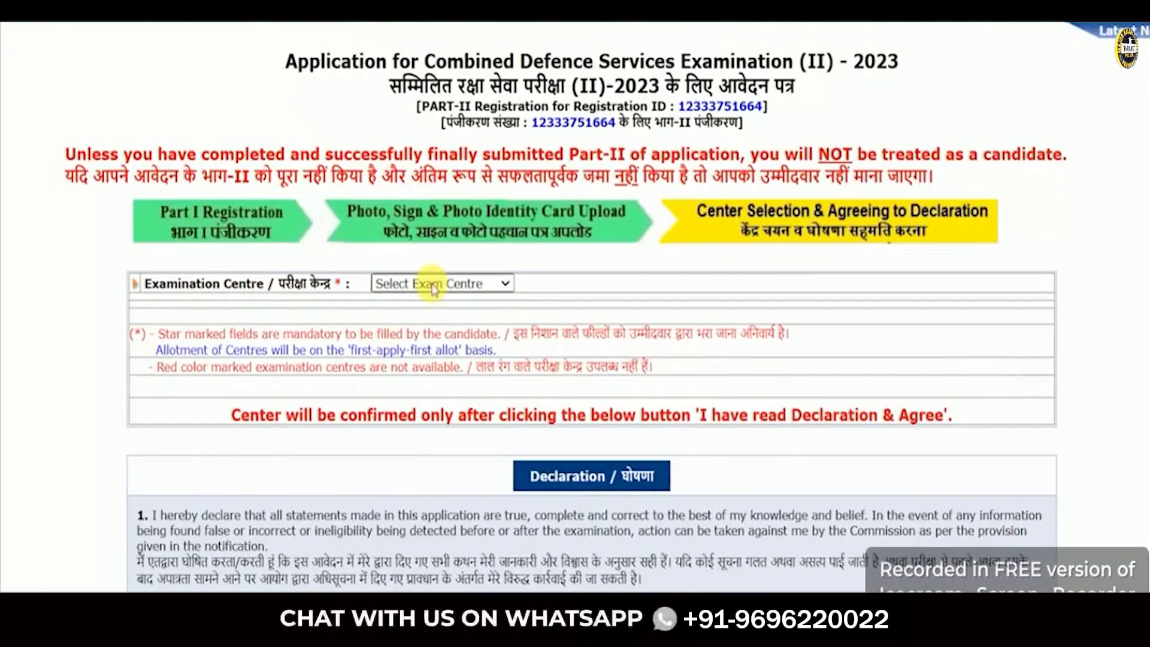
left_click(433, 285)
scroll(431, 515, "down", 10)
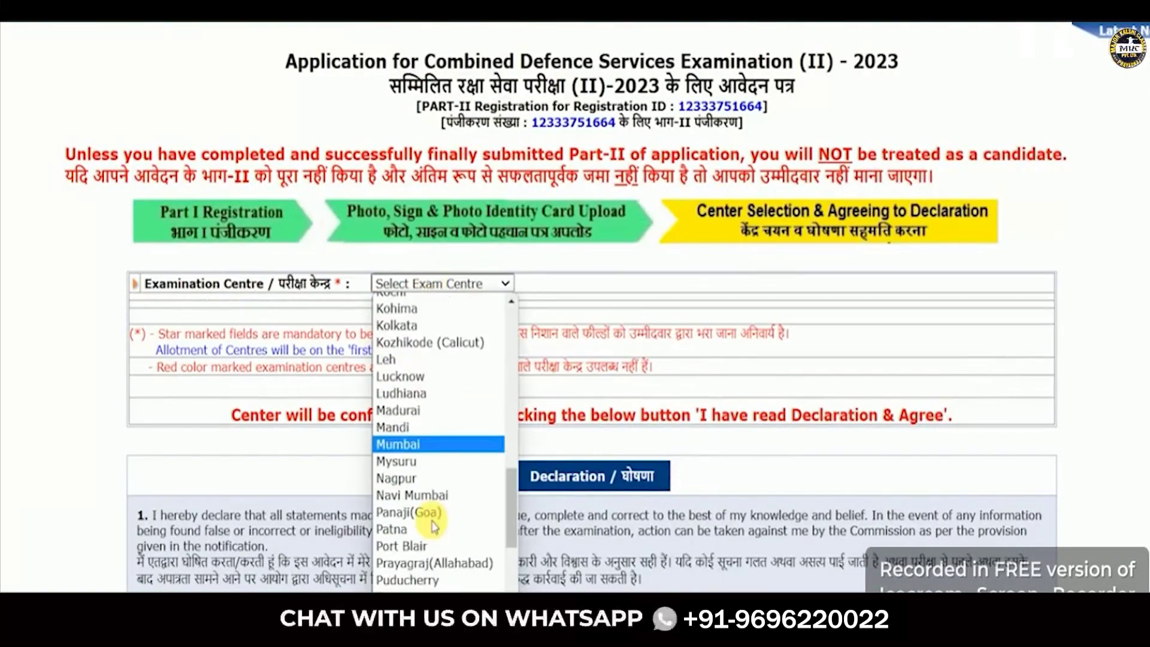
scroll(433, 526, "down", 6)
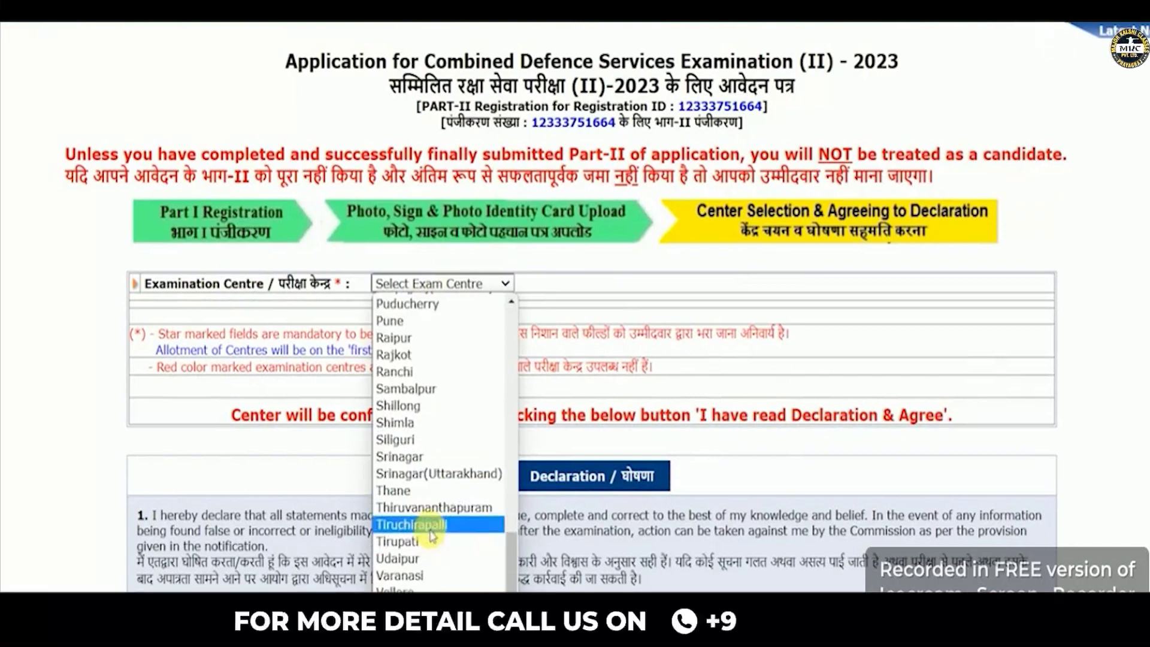
scroll(431, 530, "up", 15)
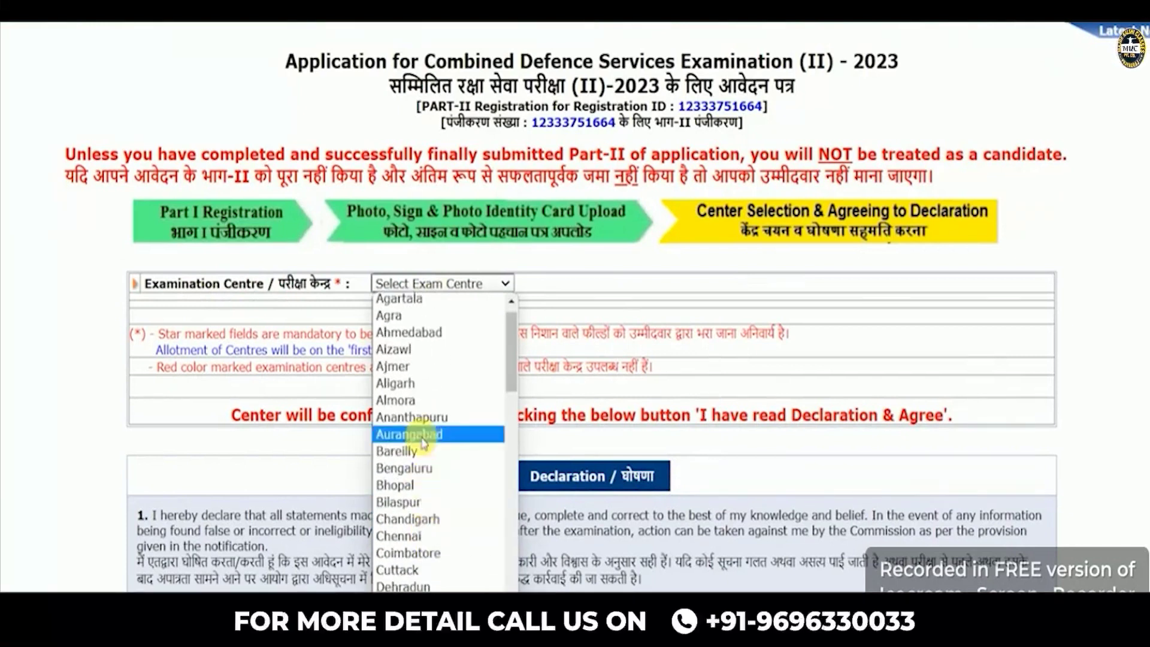
scroll(420, 488, "down", 4)
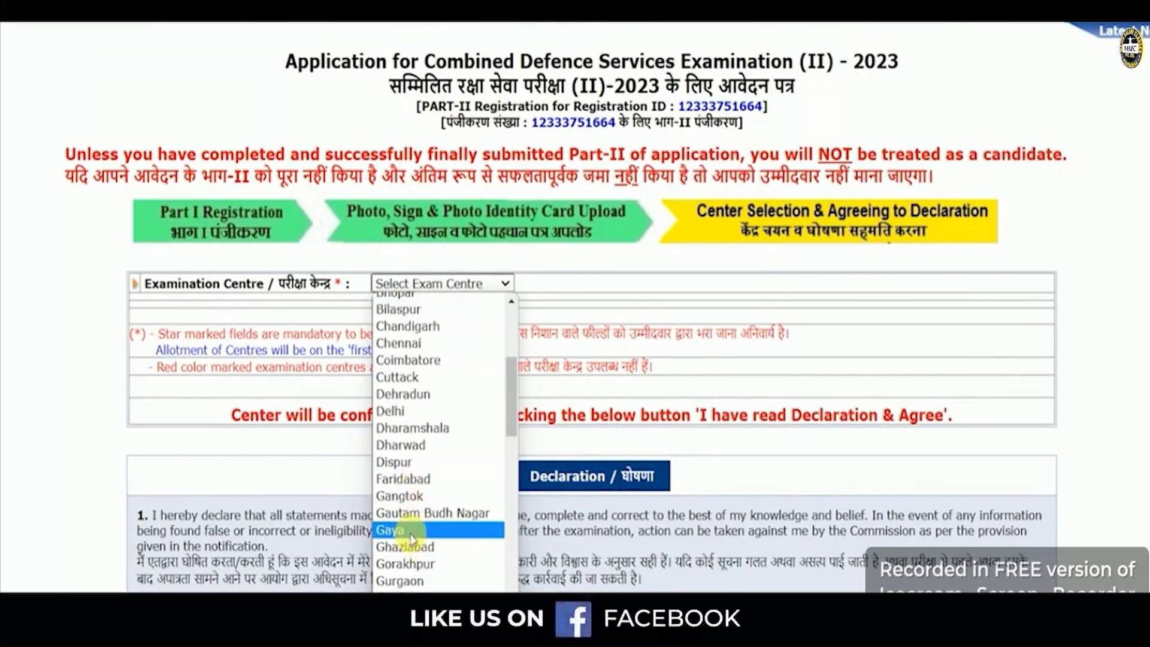
left_click(412, 533)
scroll(581, 486, "down", 1)
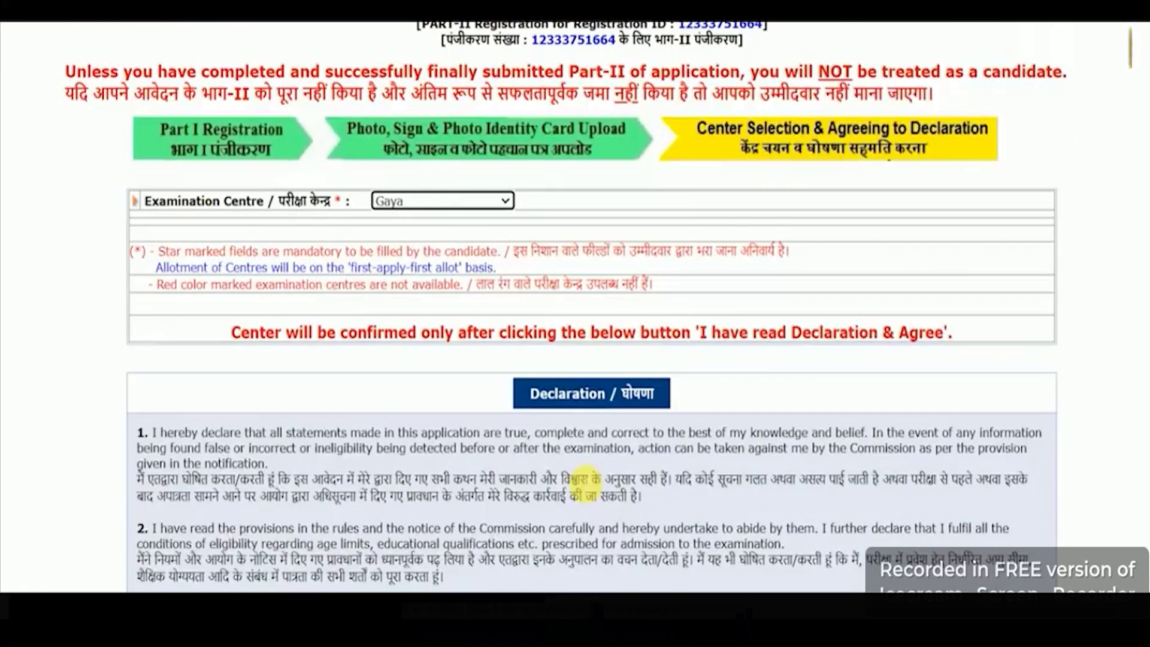
Step: Agree to the declaration to finally submit the application, and read the acknowledgement notice on the submission page
scroll(584, 483, "down", 5)
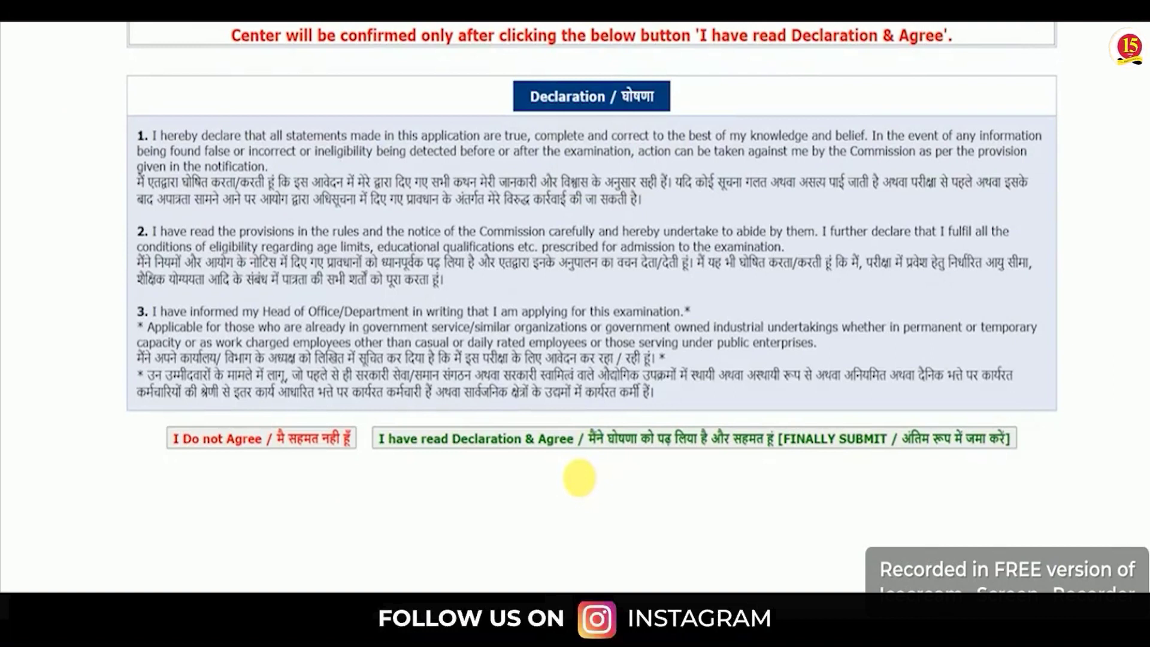
left_click(593, 443)
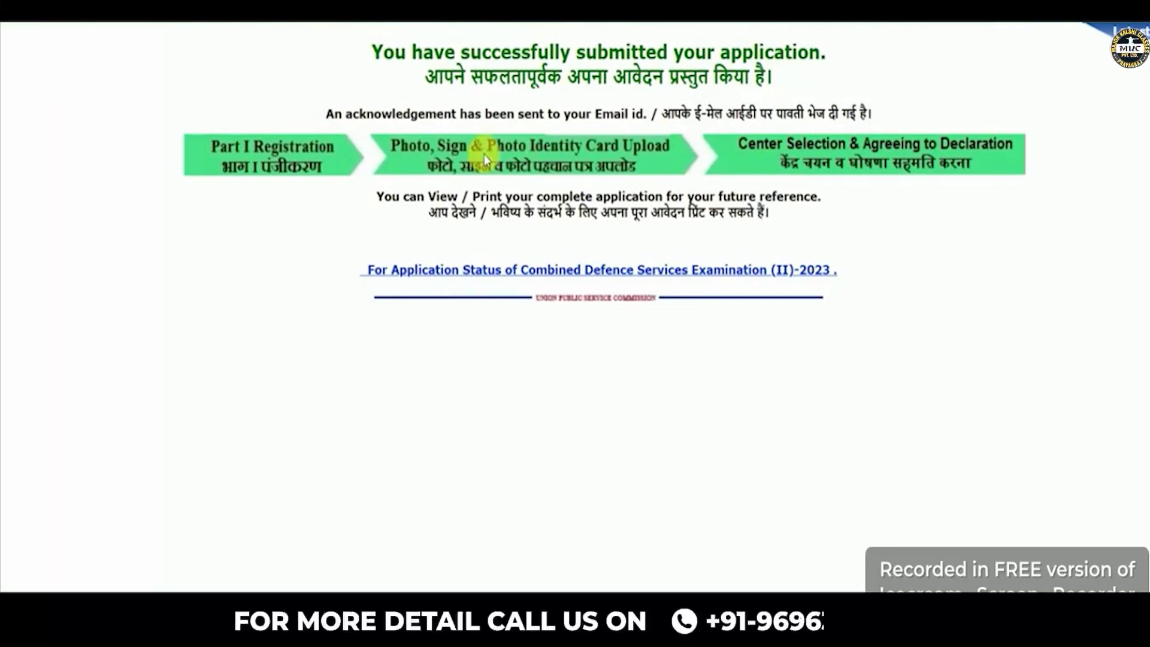
left_click_drag(466, 114, 591, 113)
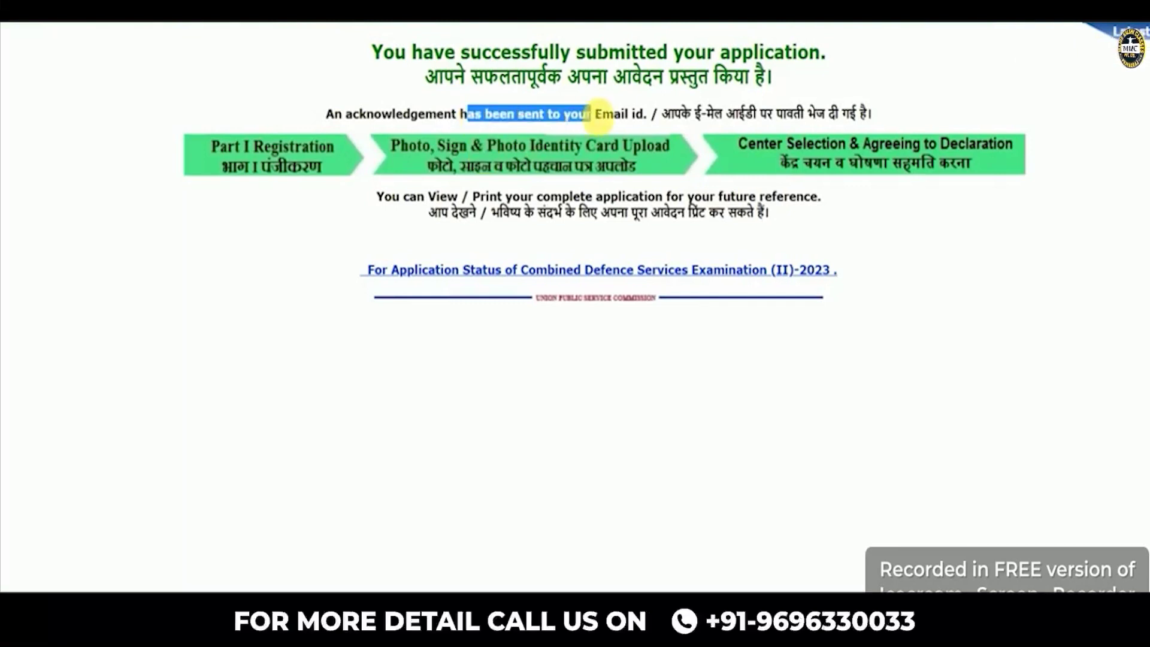
left_click(599, 116)
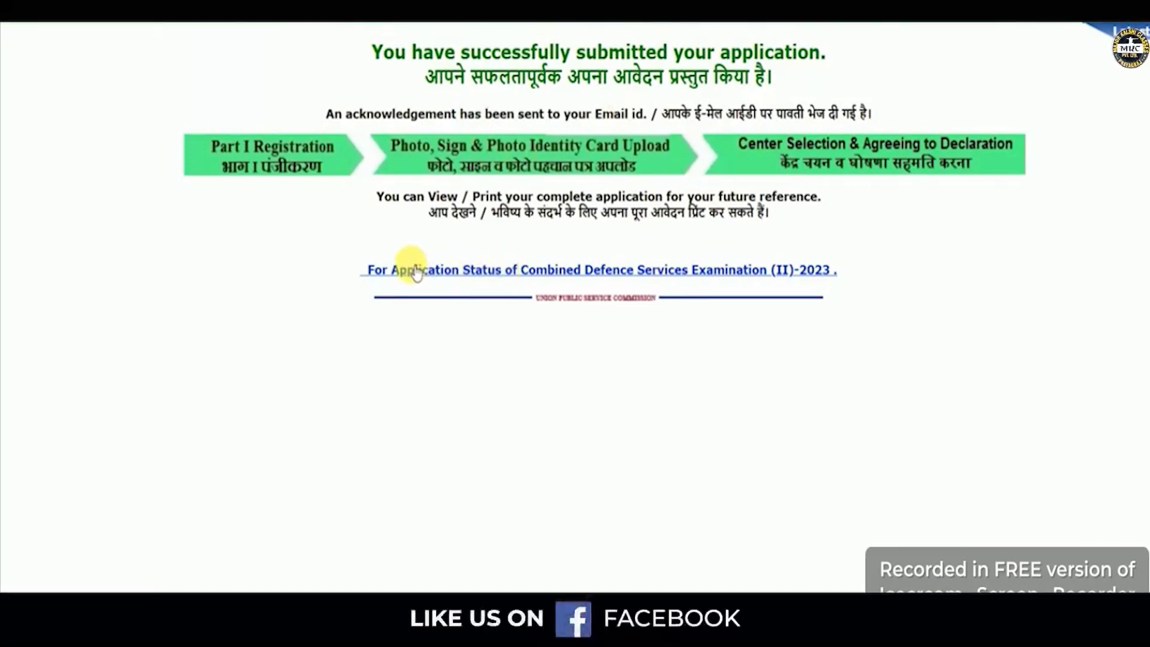
Step: Open the application status of Combined Defence Services Examination (II)-2023 and check the Part-I and Part-II submission status
left_click(661, 270)
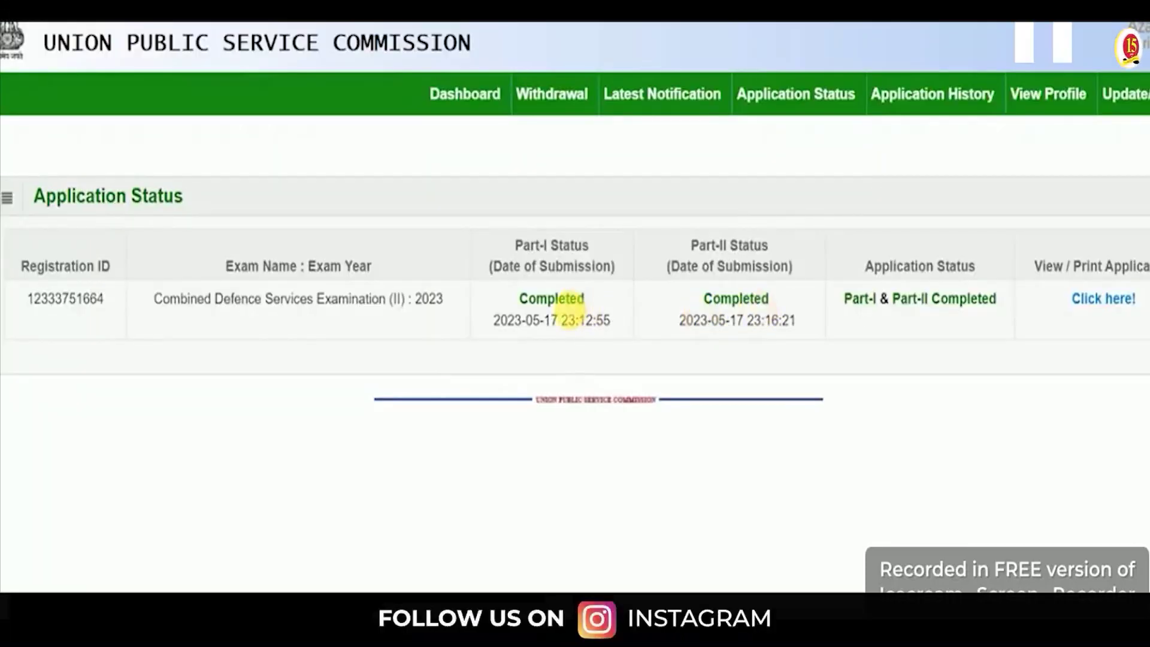
left_click_drag(506, 303, 967, 313)
left_click(968, 312)
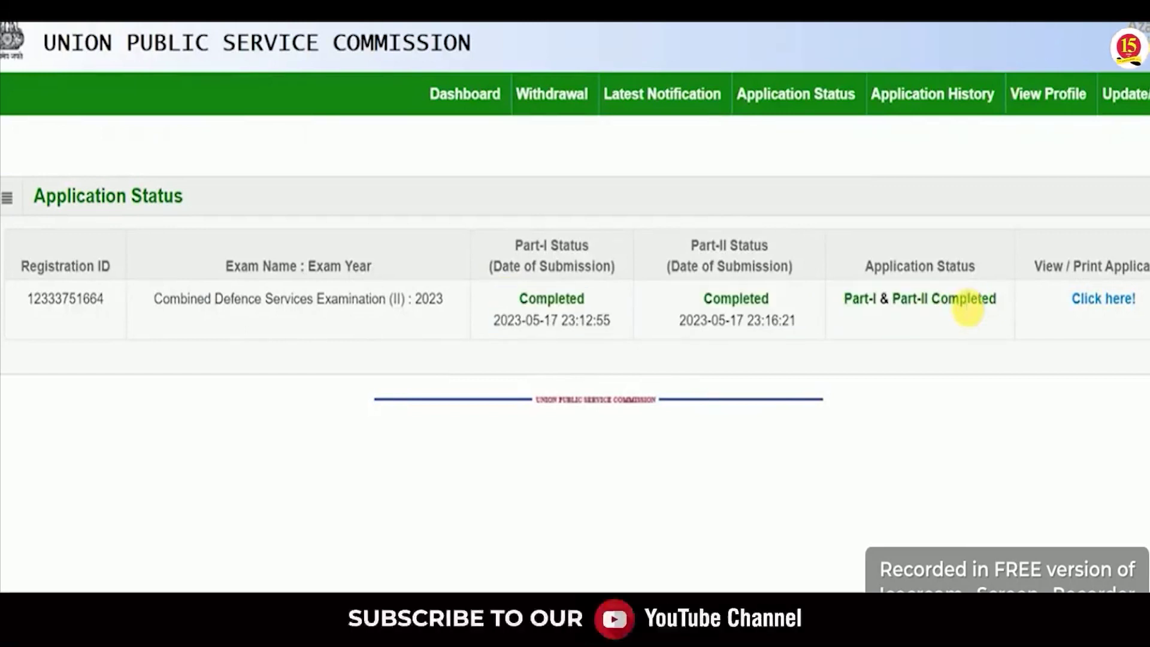
Step: Open the printable view of the submitted application and review its details through to the uploads, examination centre and declaration
left_click(1105, 300)
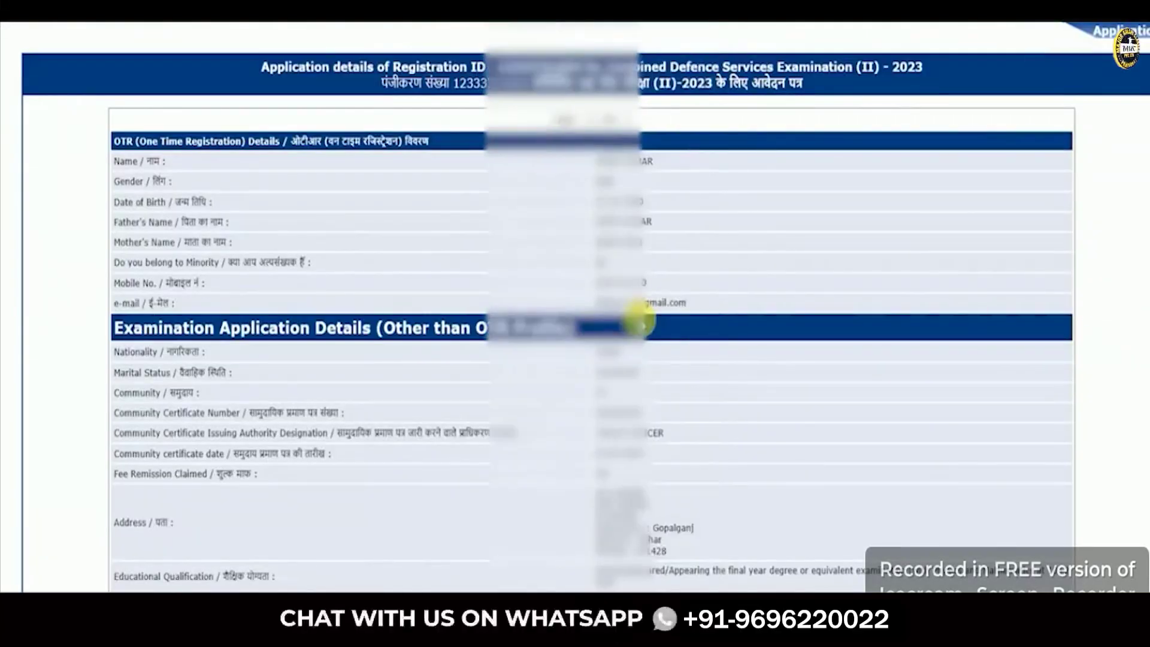
scroll(666, 290, "down", 10)
scroll(639, 335, "down", 1)
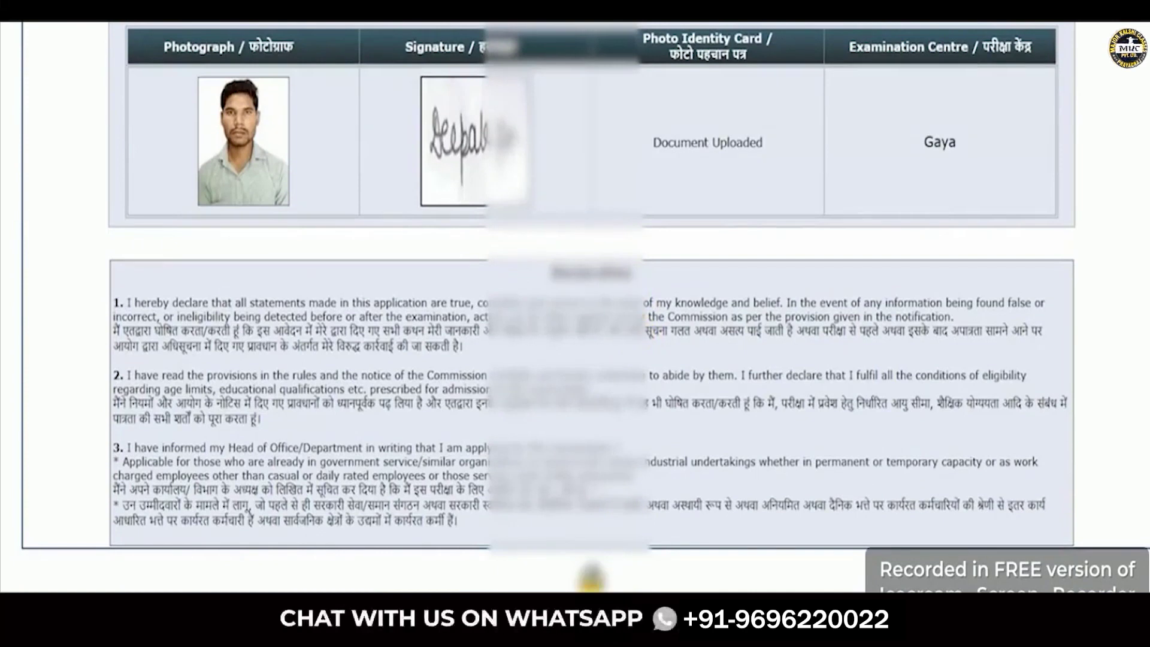